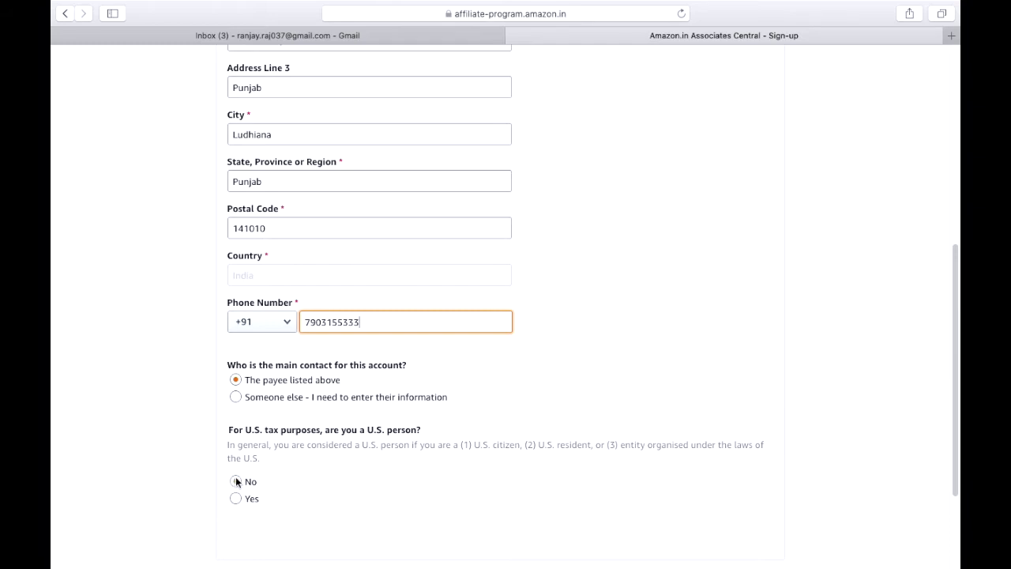
- Answer No to being a U.S. person for tax purposes and continue to the website and mobile app list
left_click(236, 482)
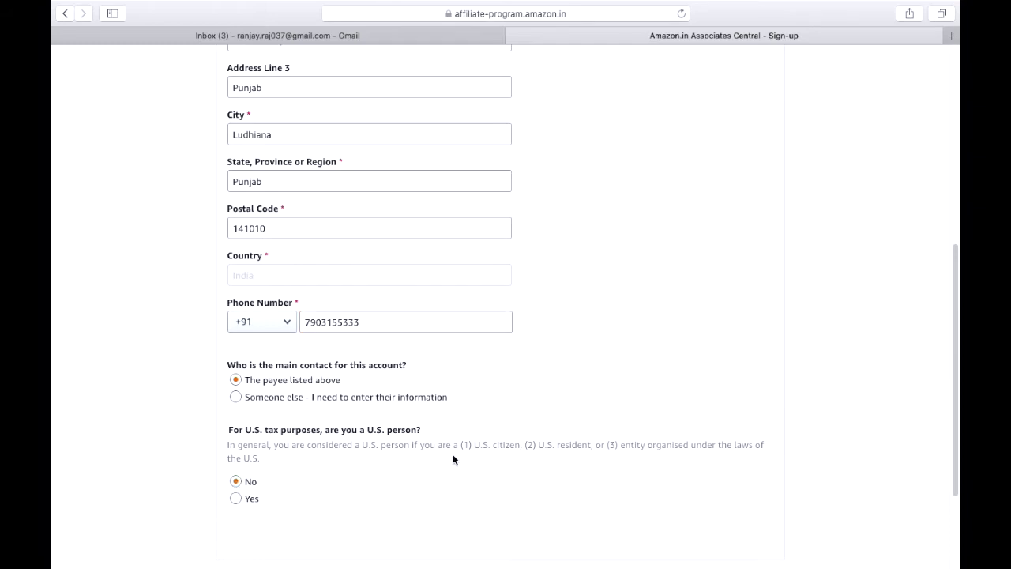
left_click_drag(958, 270, 954, 341)
left_click(758, 447)
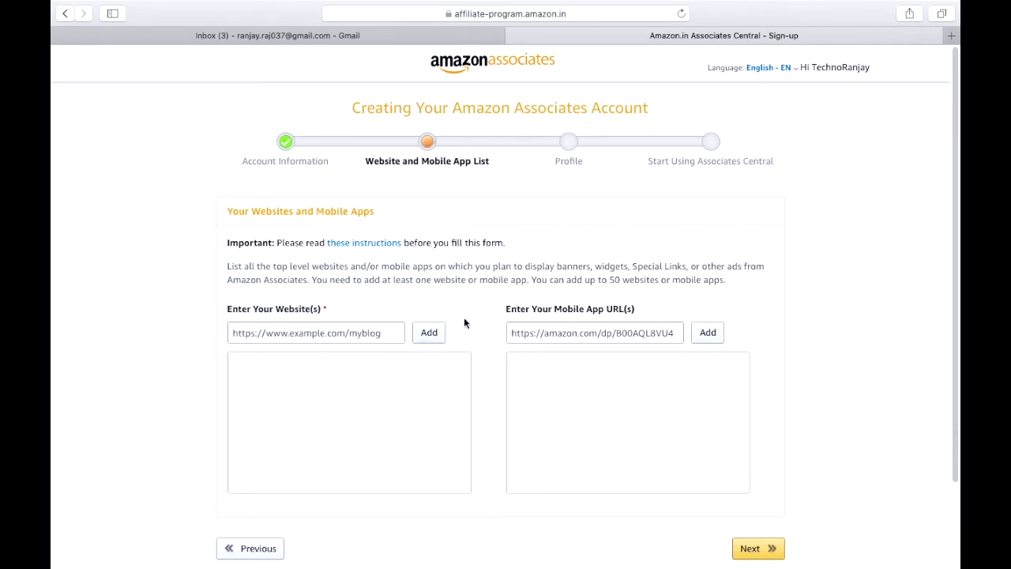
- Open Facebook in a new browser tab and an additional Google tab, keeping the Facebook page in front
left_click_drag(951, 155, 950, 94)
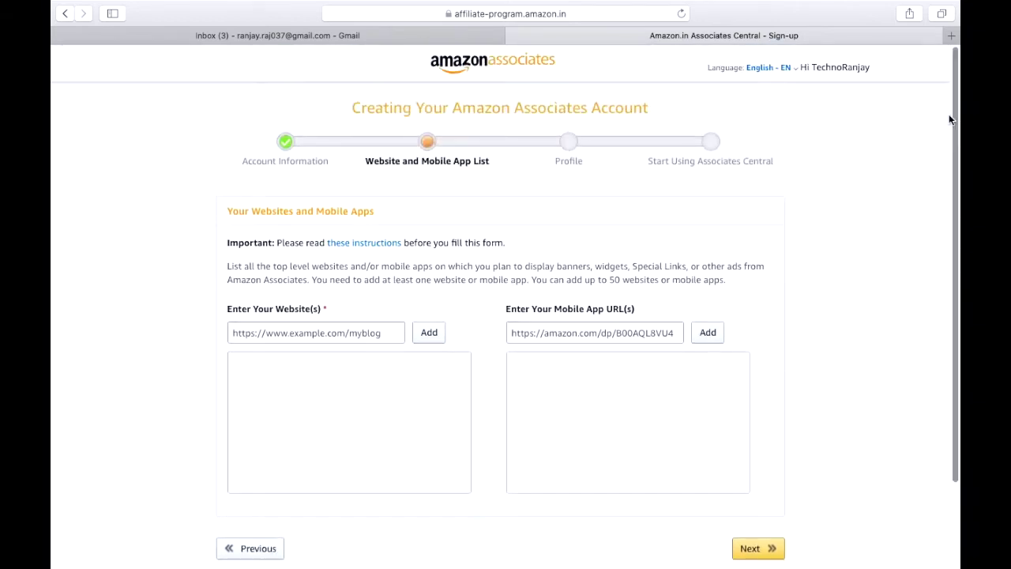
left_click(951, 35)
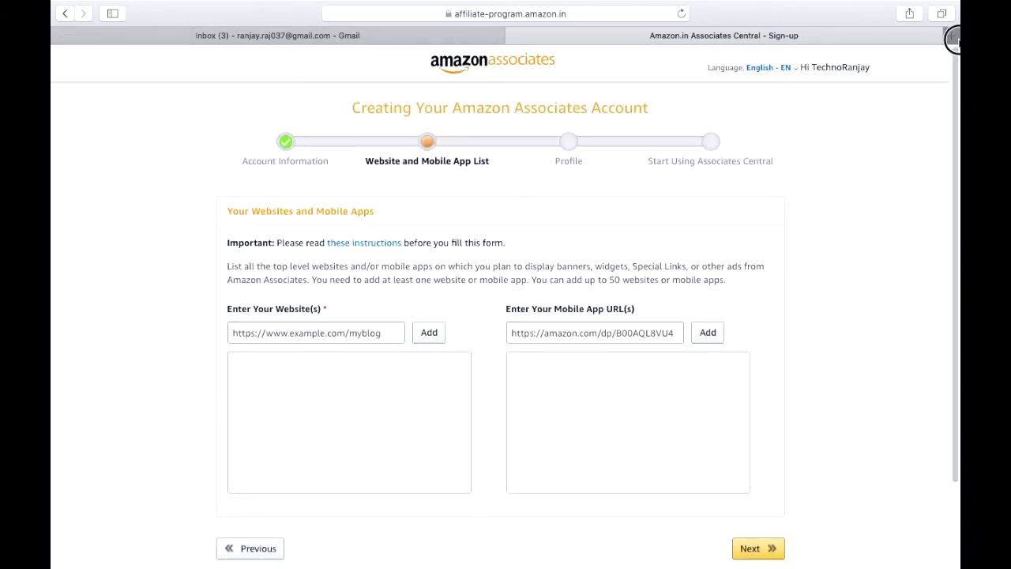
left_click(540, 9)
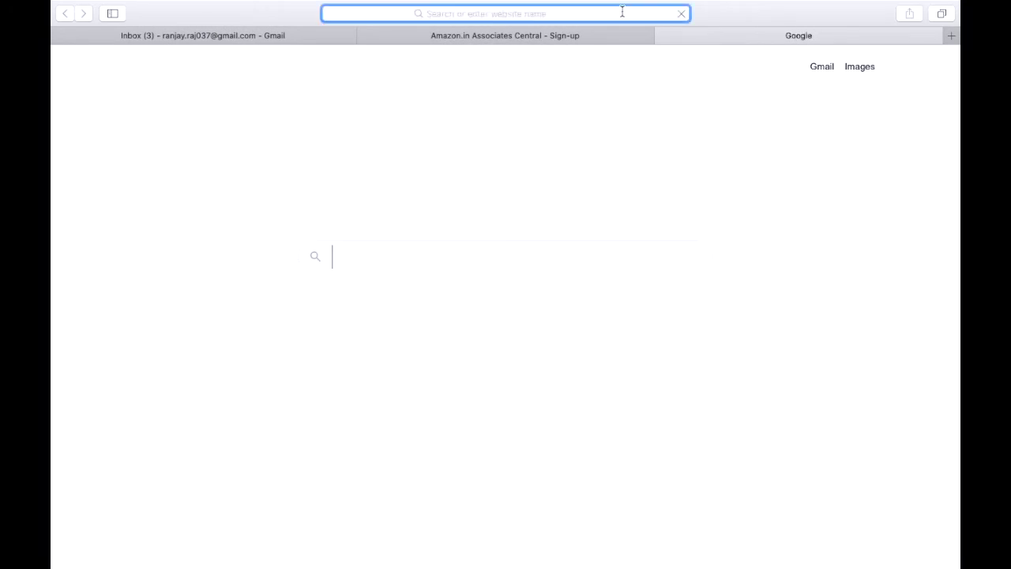
left_click(434, 203)
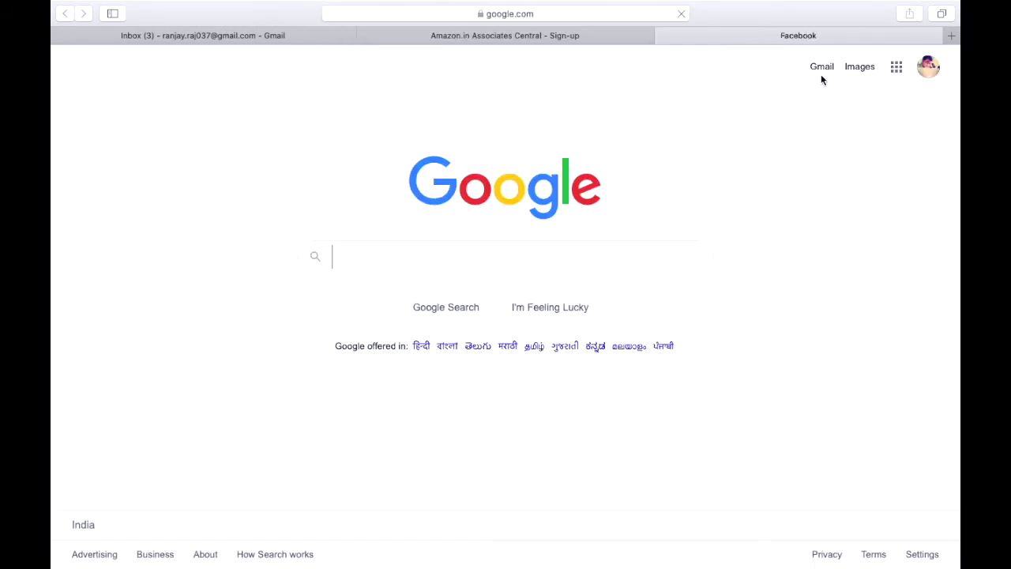
left_click(952, 36)
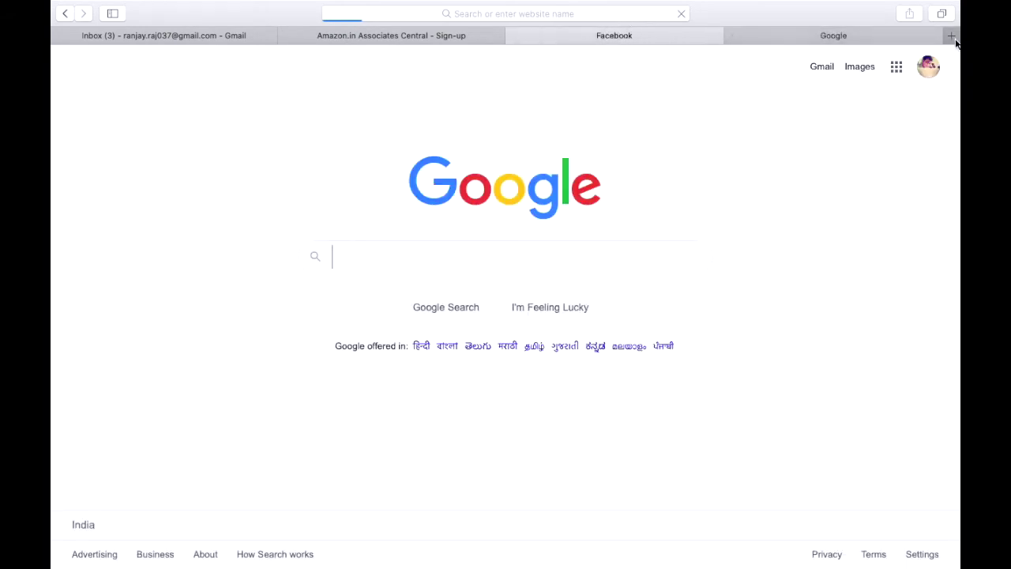
left_click(435, 36)
left_click(616, 36)
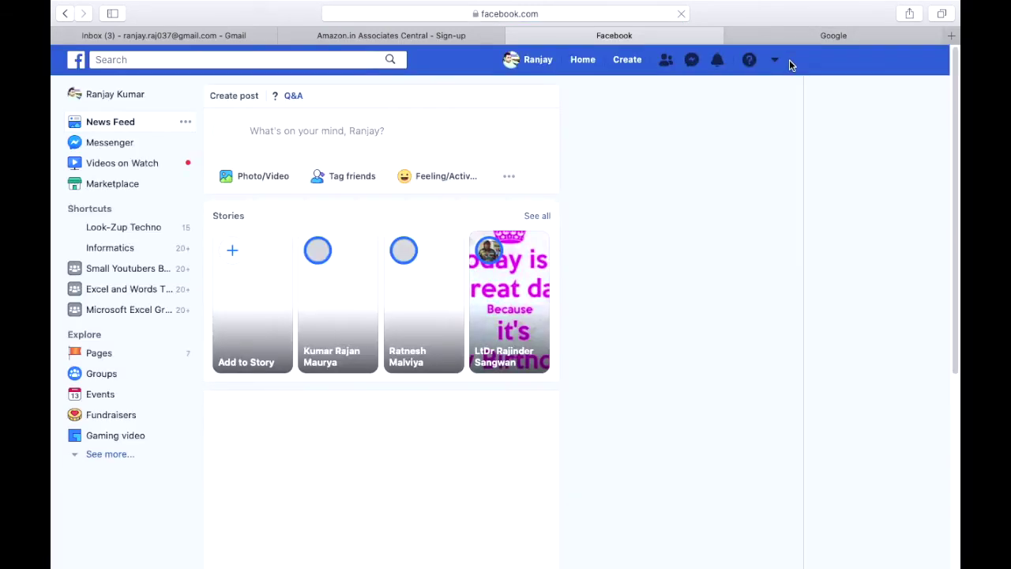
- Open the account owner's own Facebook profile page from the news feed
left_click(620, 16)
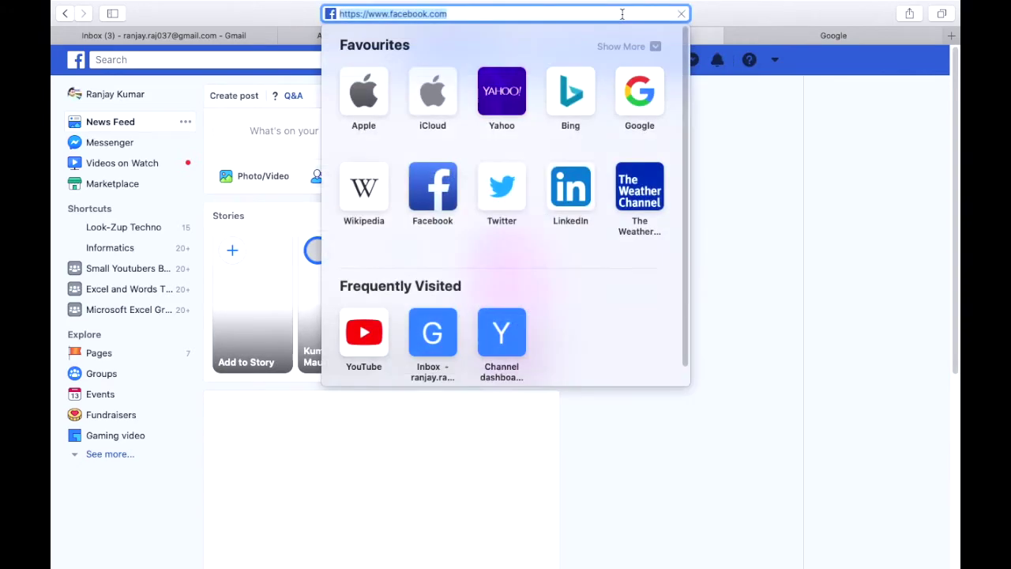
left_click(842, 281)
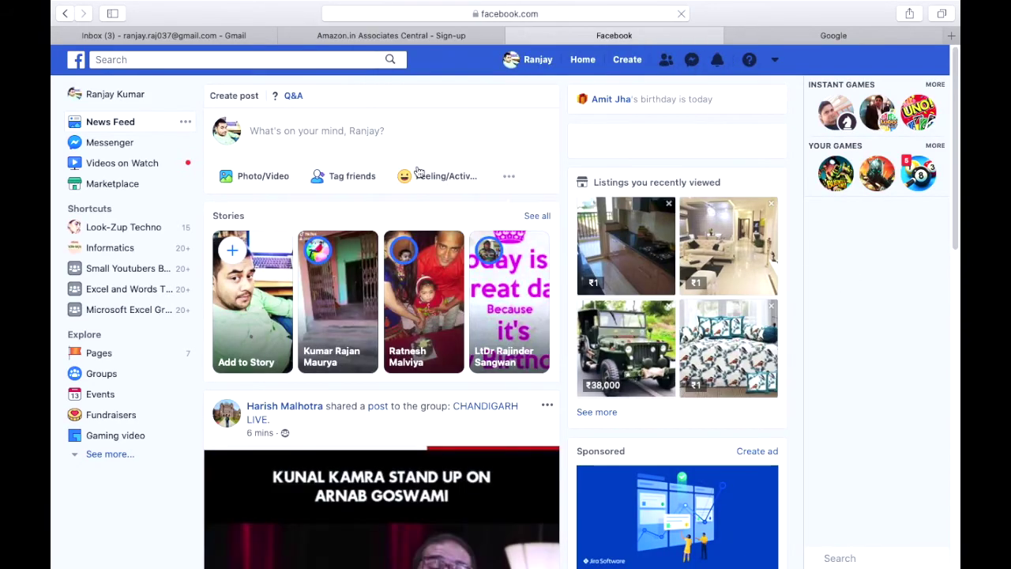
left_click(541, 61)
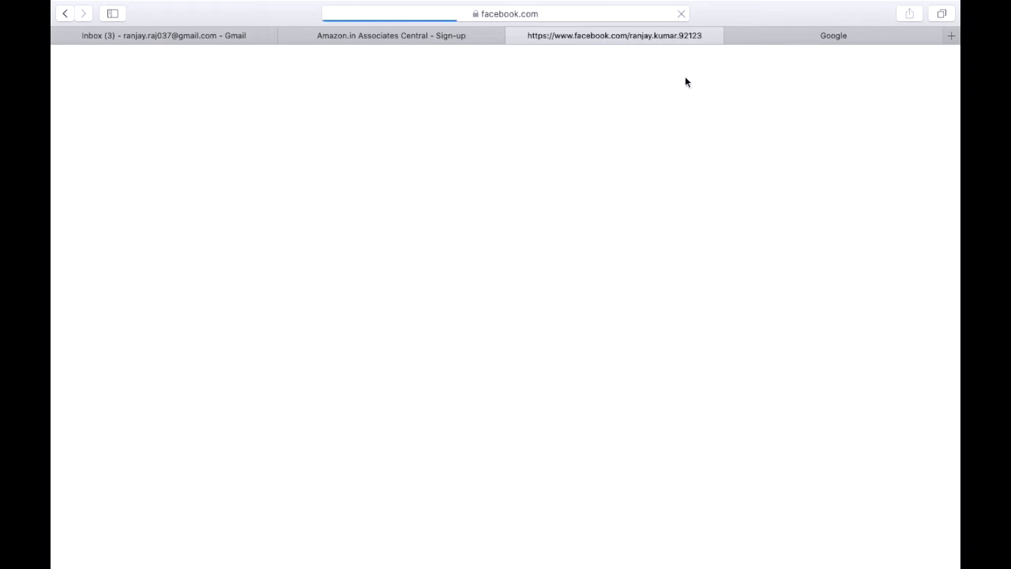
- Copy the web address of the account owner's Facebook profile page
left_click(338, 42)
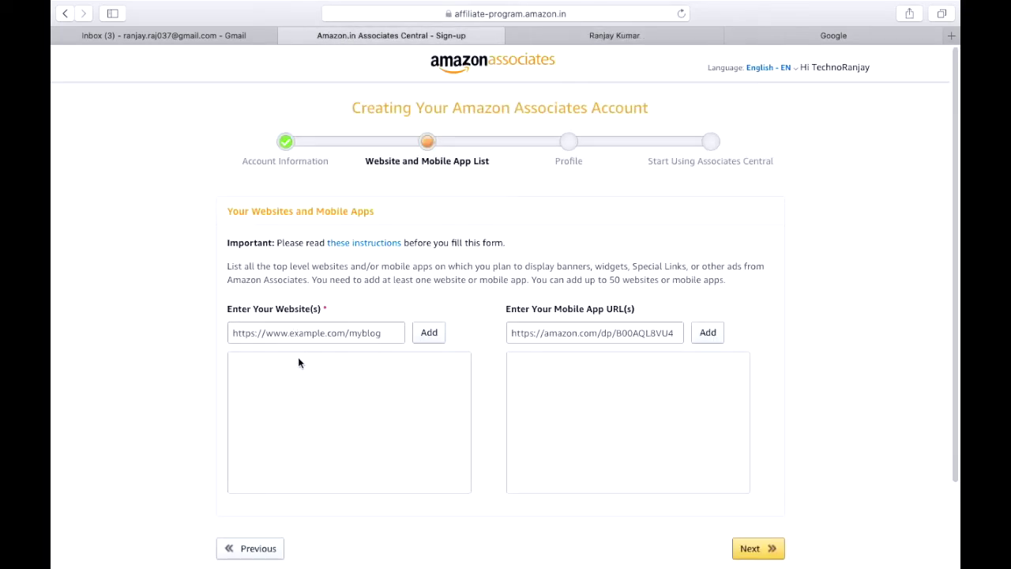
left_click(648, 38)
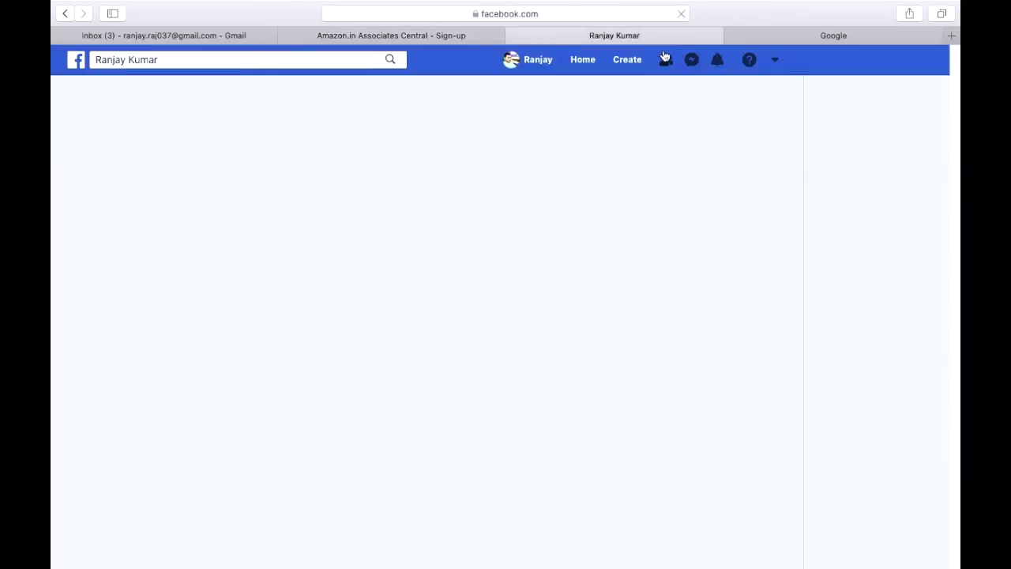
left_click(569, 19)
key("super+c")
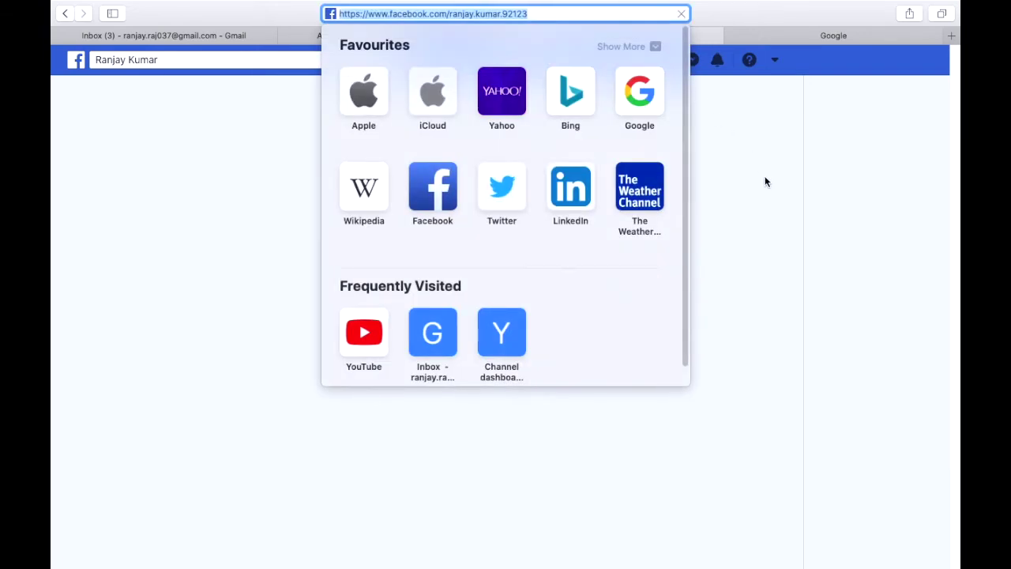
left_click(748, 145)
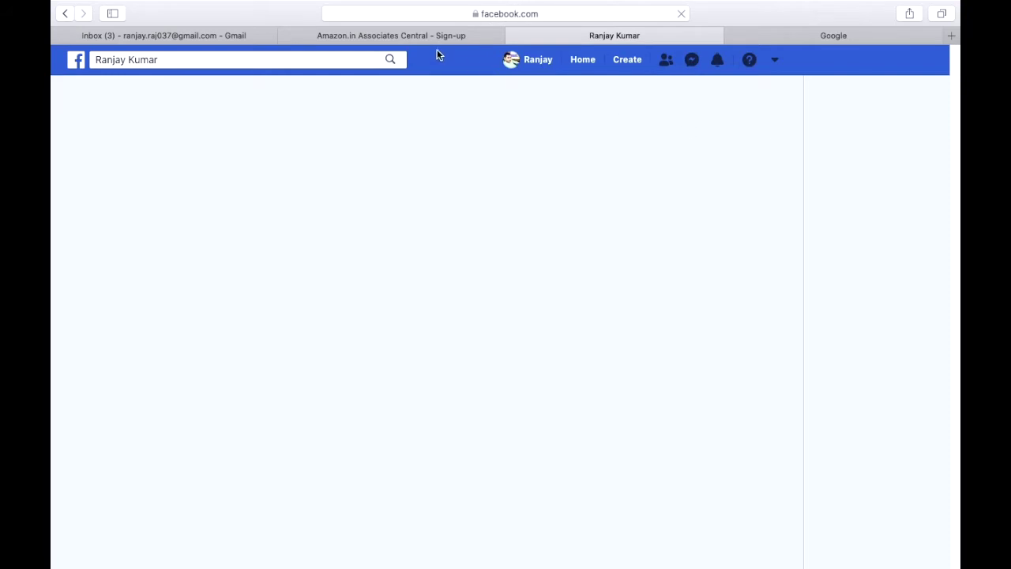
- Add the copied Facebook profile URL to the website list in the Amazon Associates sign-up and continue to the Profile stage
left_click(391, 35)
left_click(339, 336)
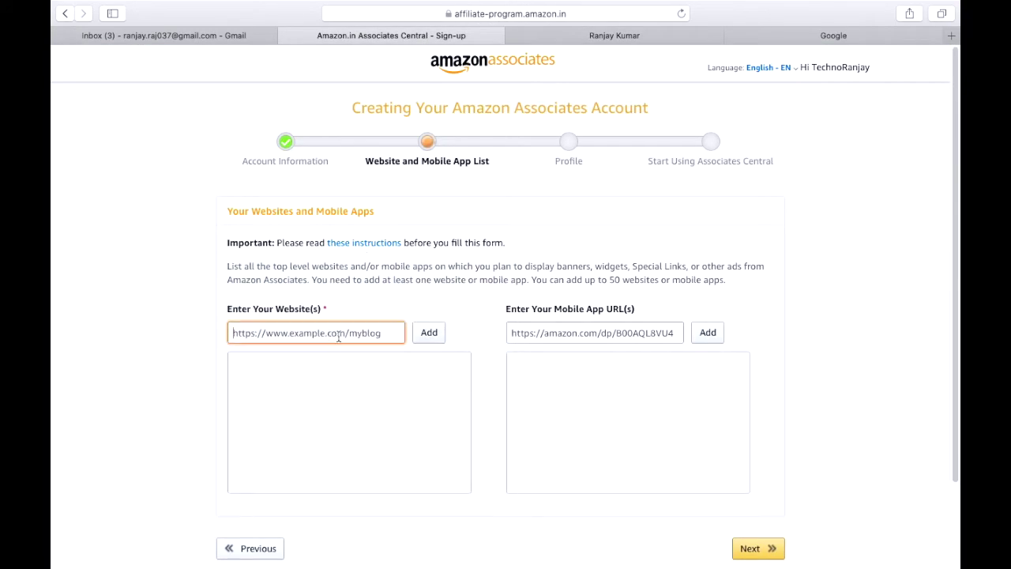
key("super+v")
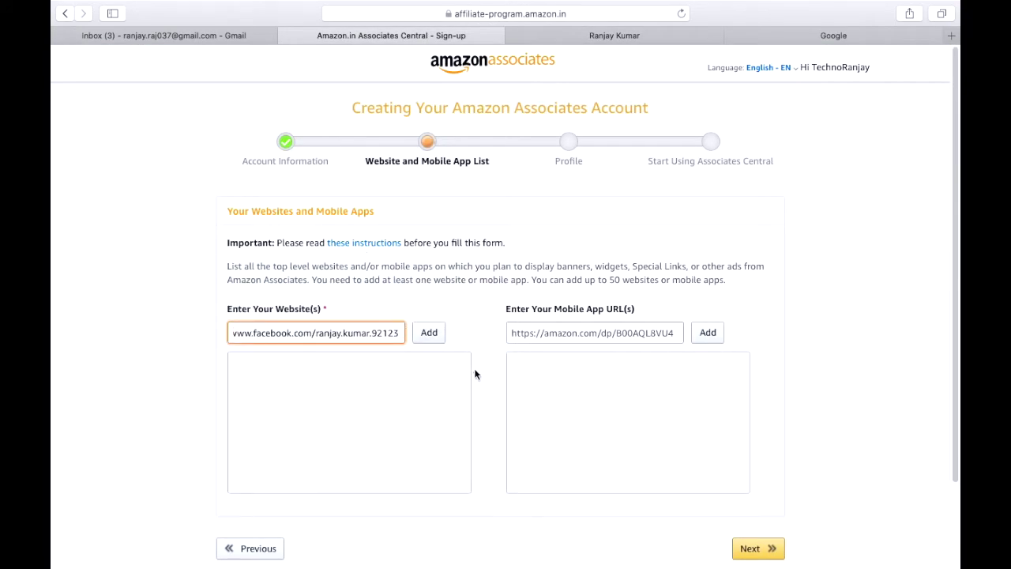
left_click(429, 333)
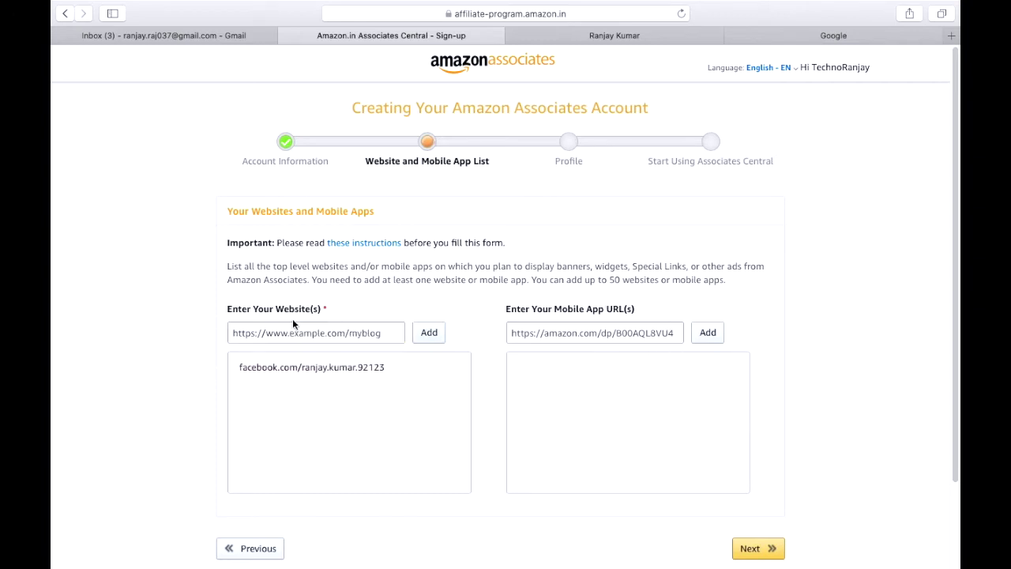
scroll(952, 145, "down", 2)
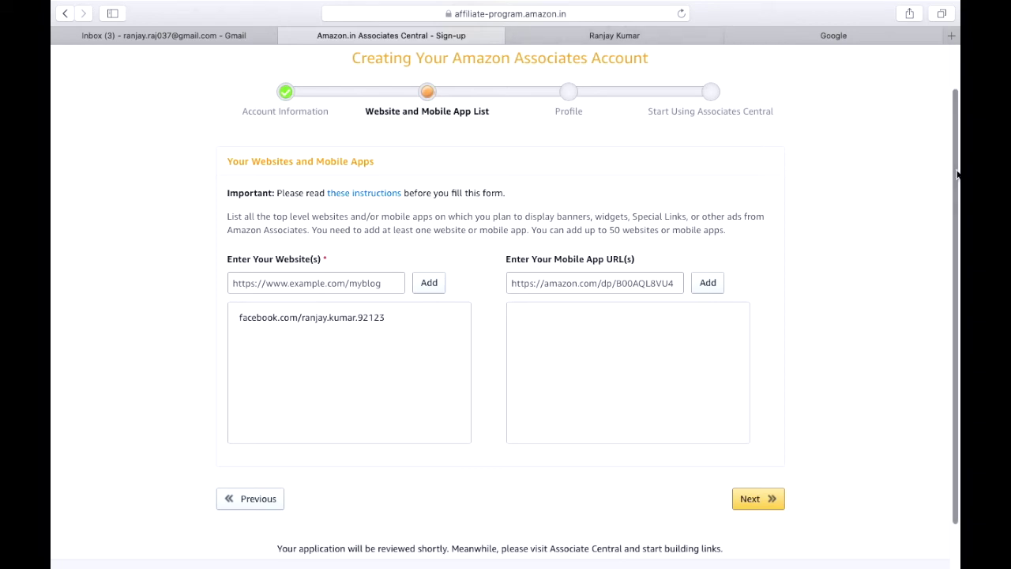
scroll(954, 137, "down", 1)
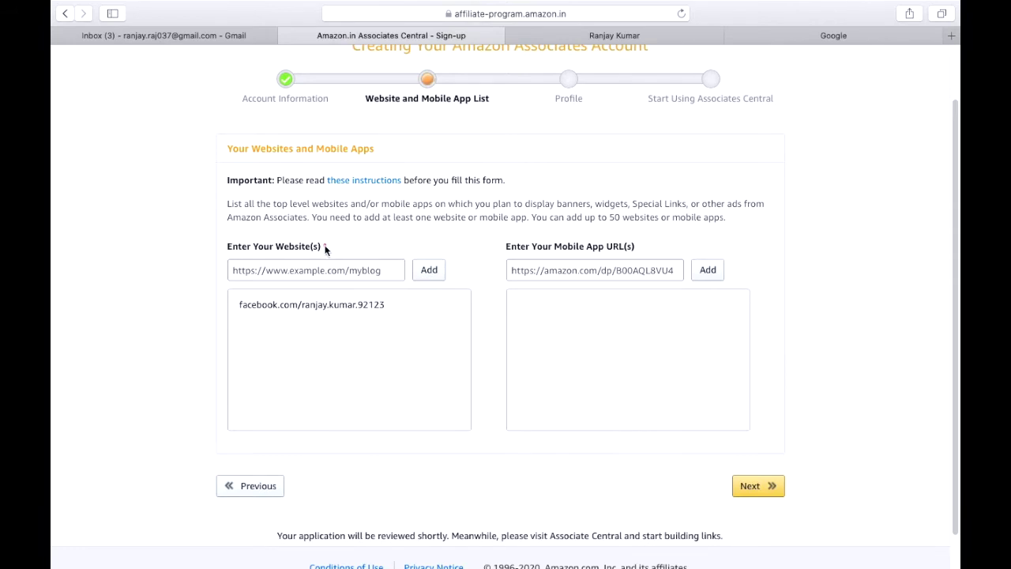
left_click(763, 491)
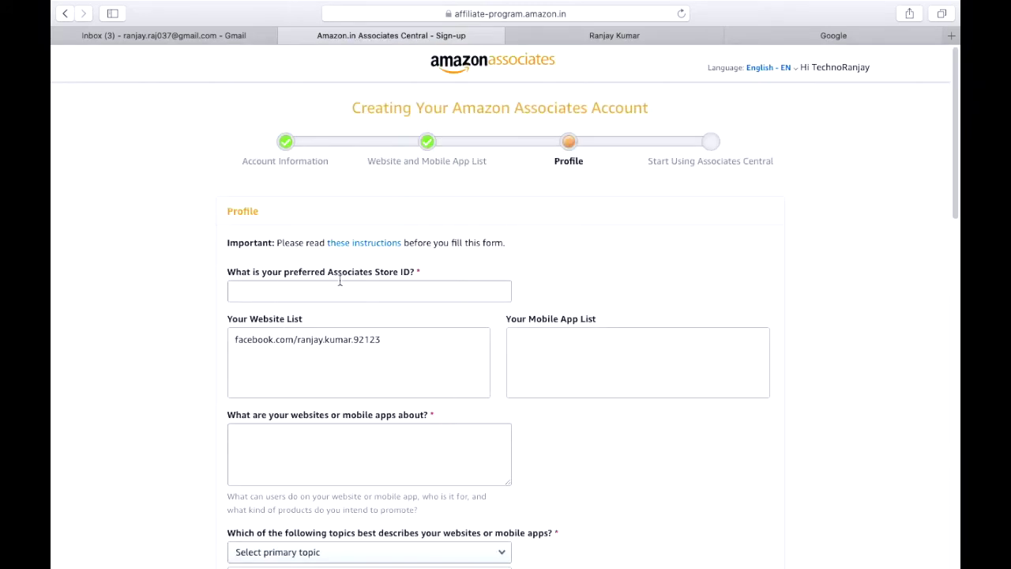
- Fill in the preferred Associates Store ID and describe the website's content as "Technical ,"
left_click(394, 294)
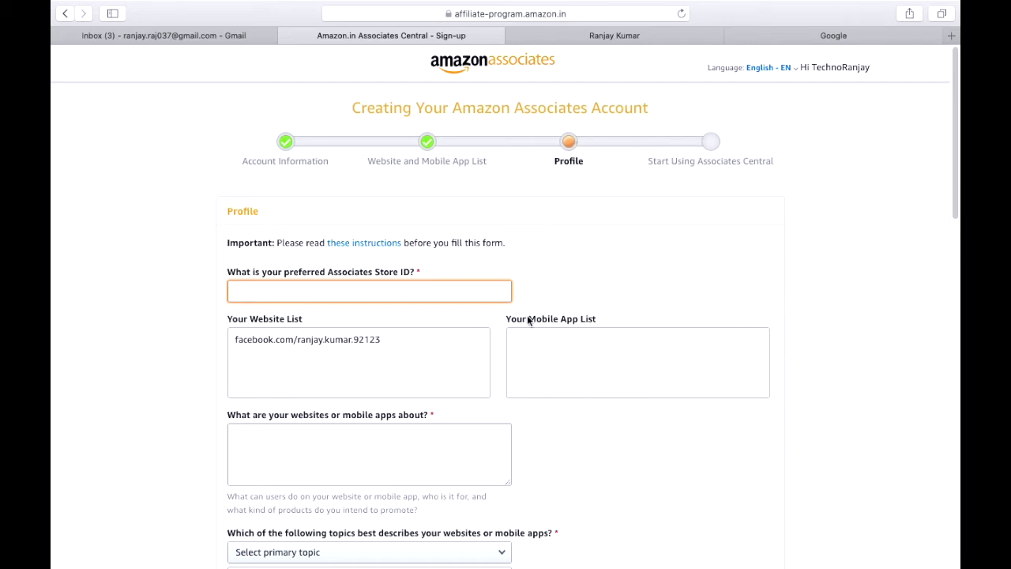
type("technoranjay")
scroll(956, 215, "down", 4)
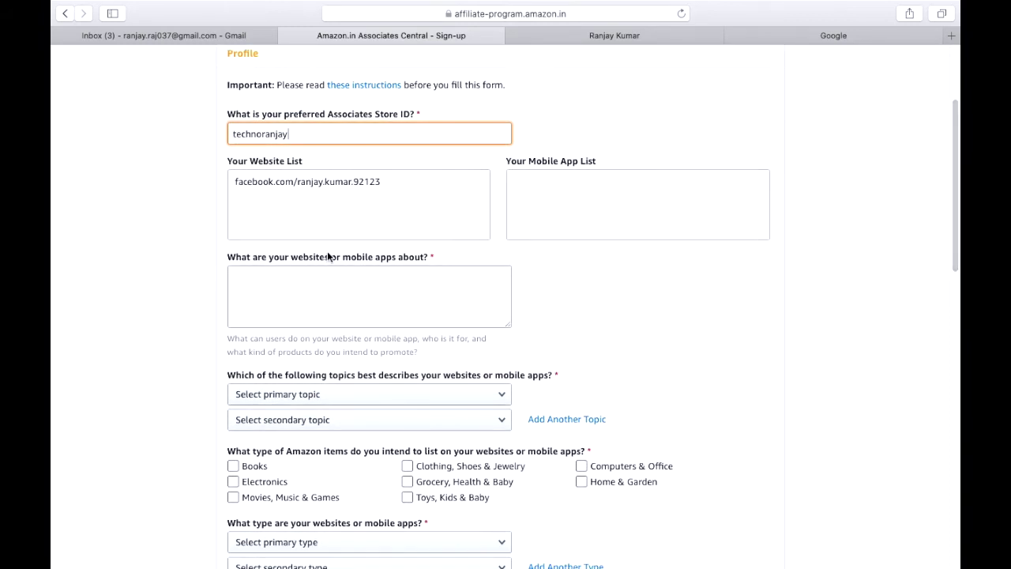
left_click(418, 281)
type("Technical ,")
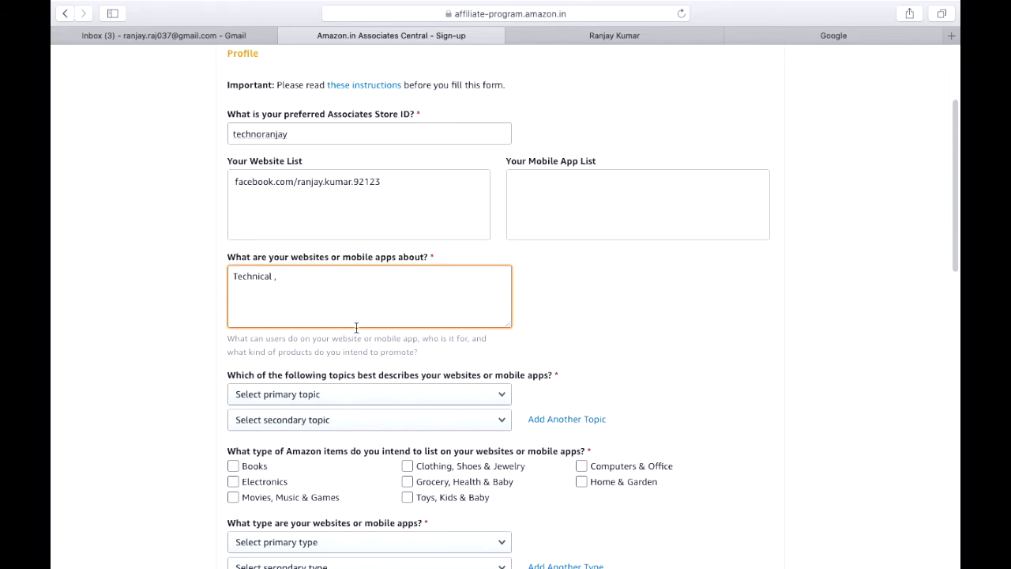
- Set the website's primary topic to Computers/Software/Technology and its secondary topic to Social Networking Site
left_click(468, 396)
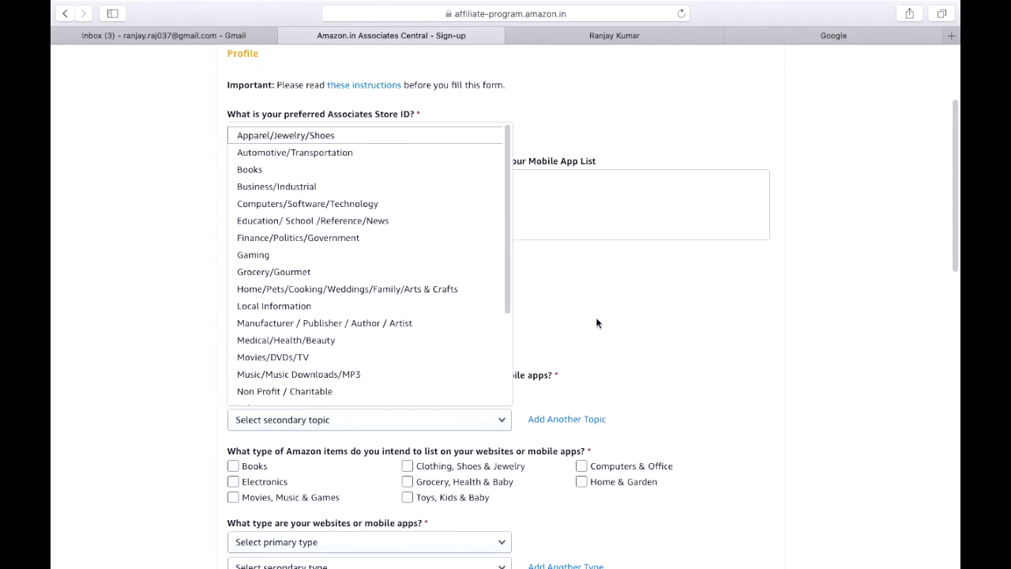
left_click(606, 315)
left_click(480, 396)
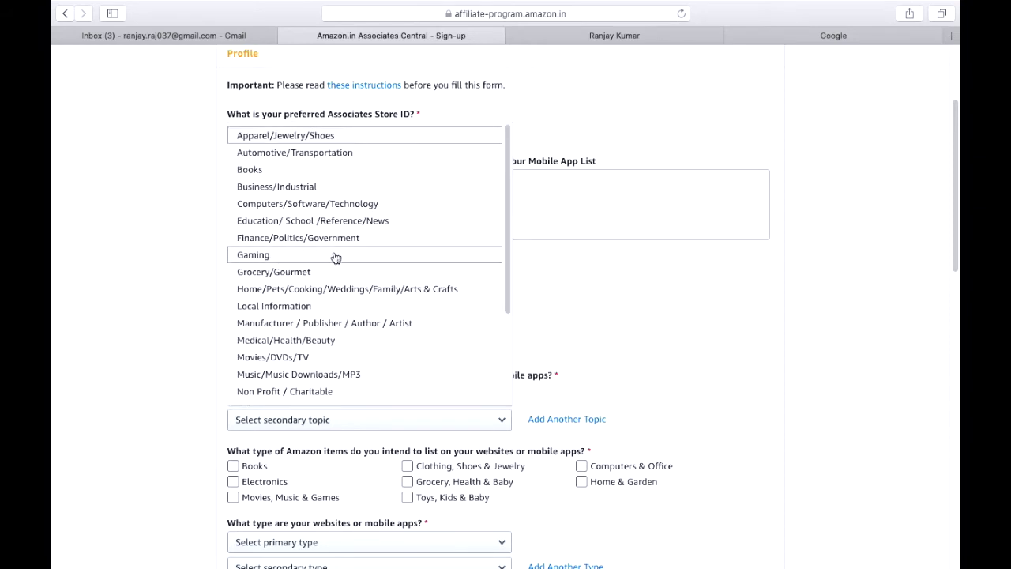
left_click(324, 203)
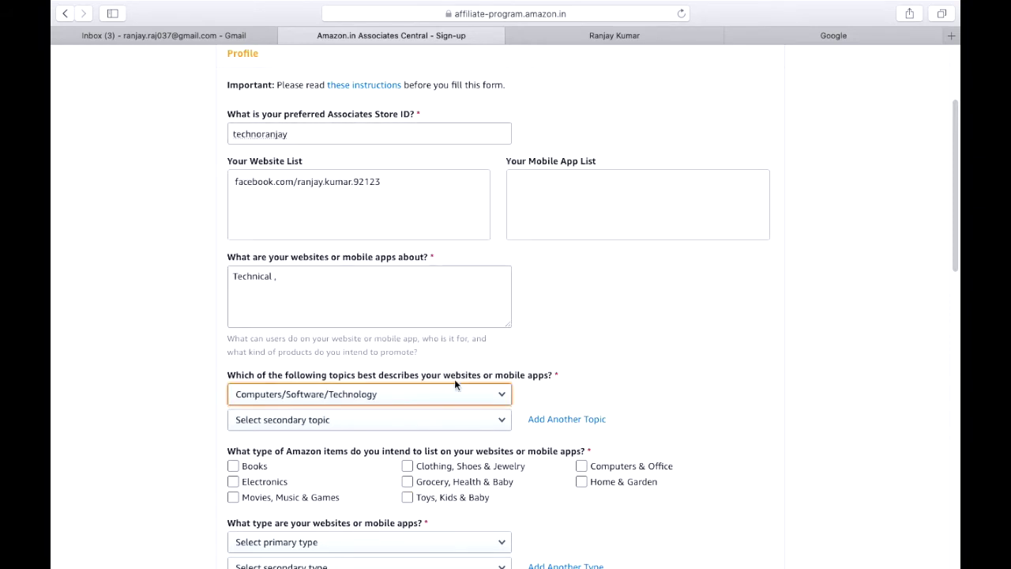
left_click(402, 421)
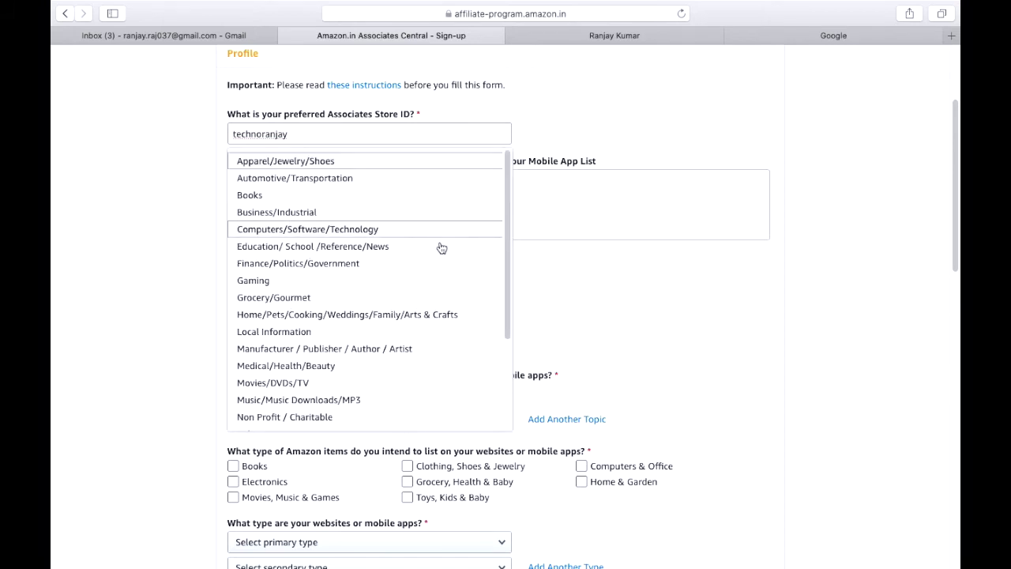
left_click_drag(508, 316, 487, 413)
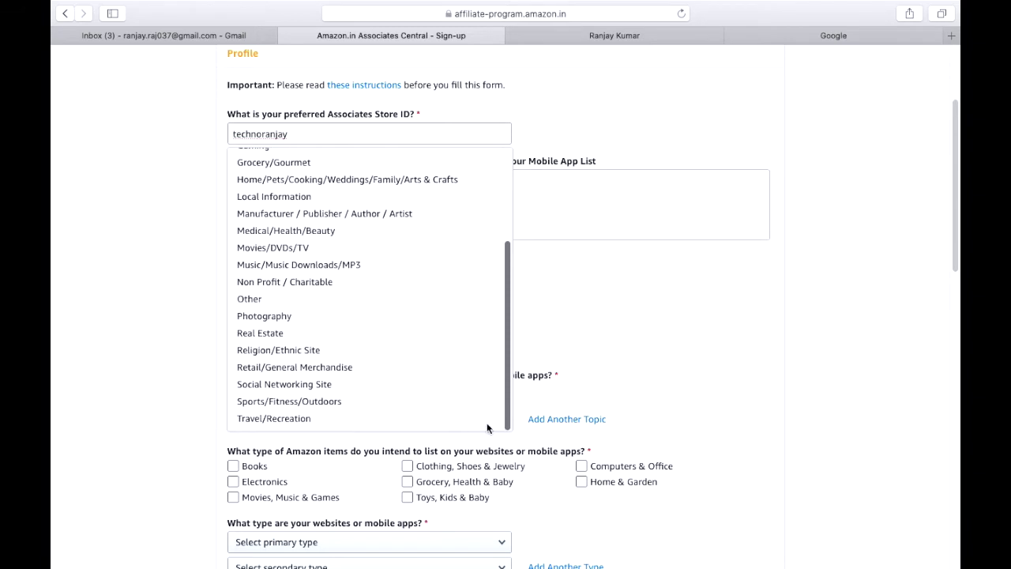
left_click(266, 384)
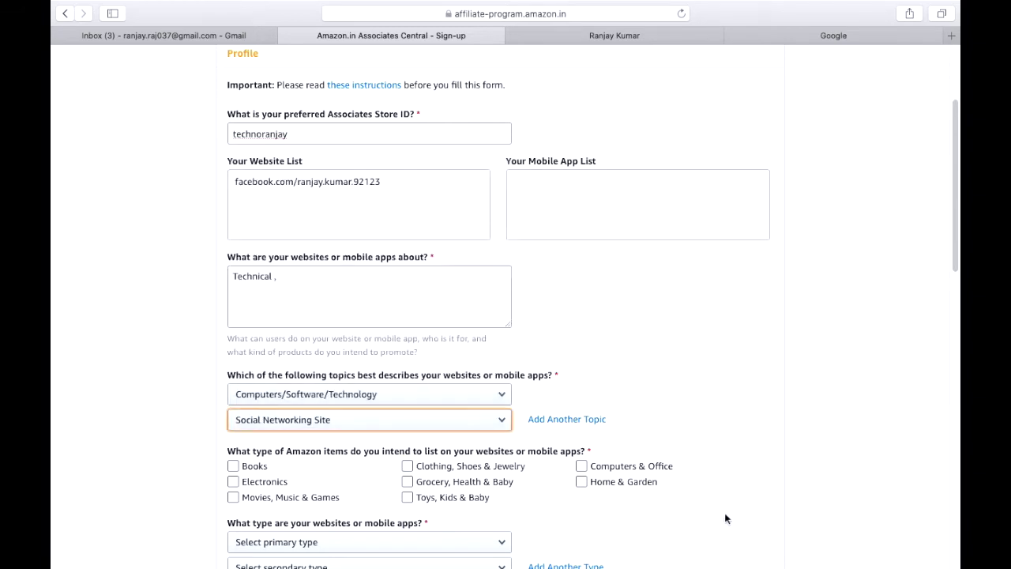
- Choose Books, Electronics and Computers & Office as the types of Amazon items to list
left_click(950, 204)
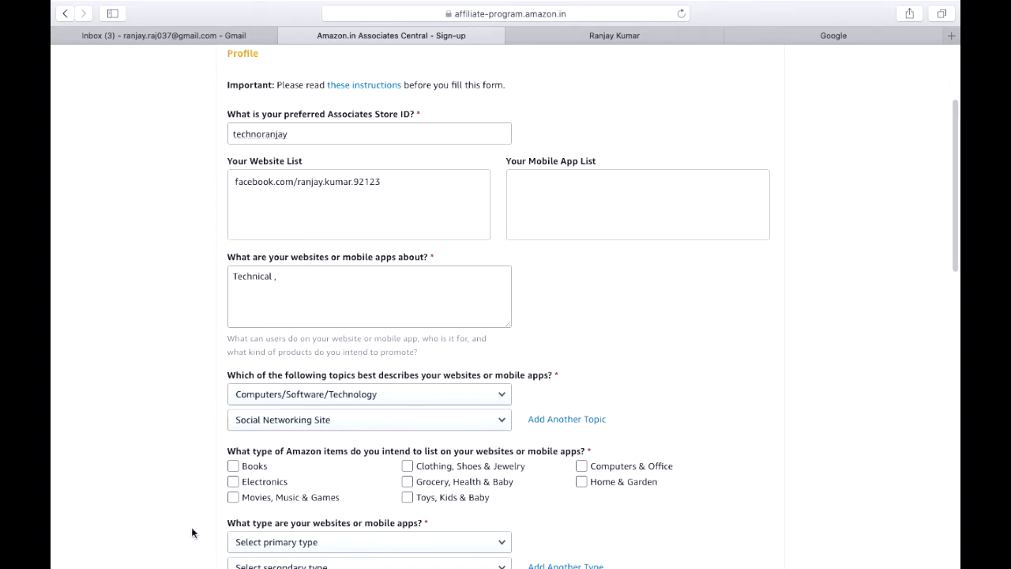
left_click(233, 480)
left_click(581, 466)
left_click(581, 481)
left_click(582, 481)
left_click(408, 482)
left_click(233, 466)
- Set the website's primary type to Other and its secondary type to A Content or Niche Website
scroll(954, 309, "down", 5)
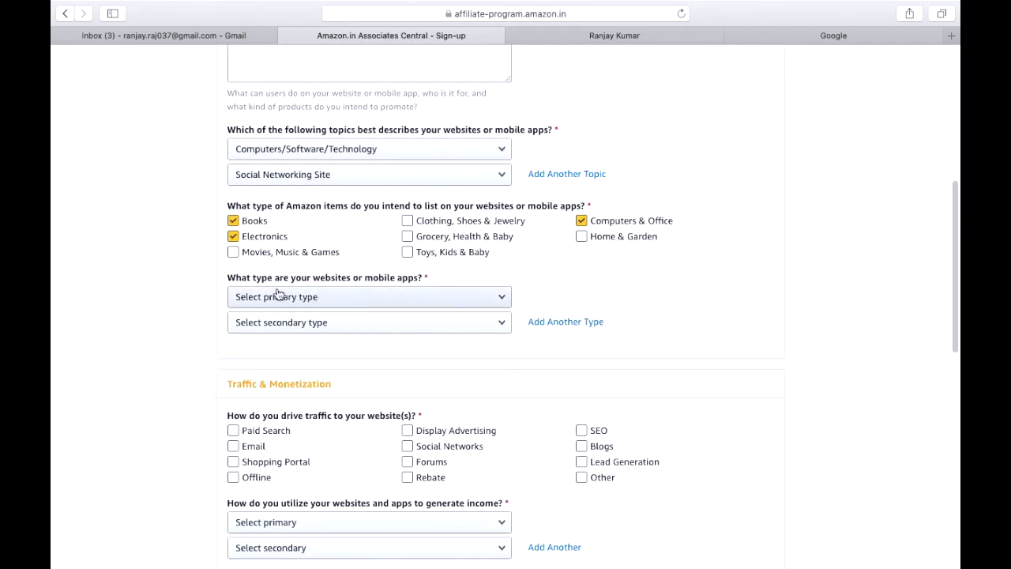
left_click(348, 299)
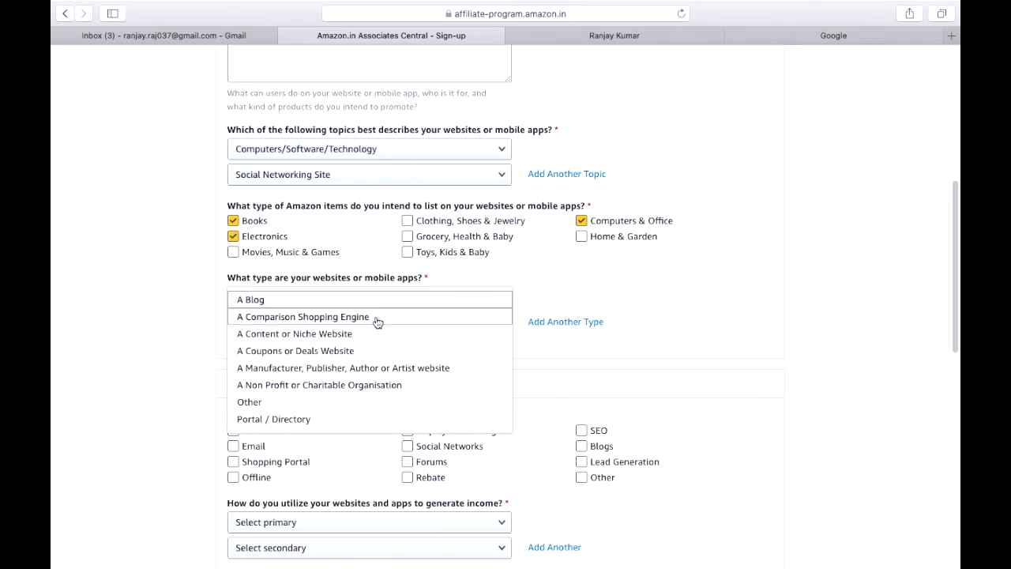
left_click(377, 403)
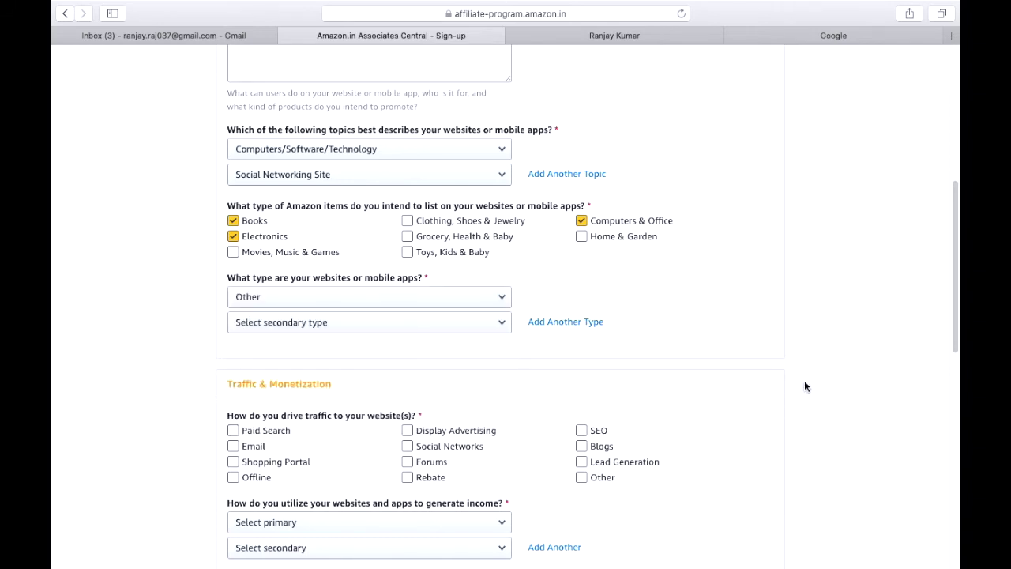
left_click(499, 324)
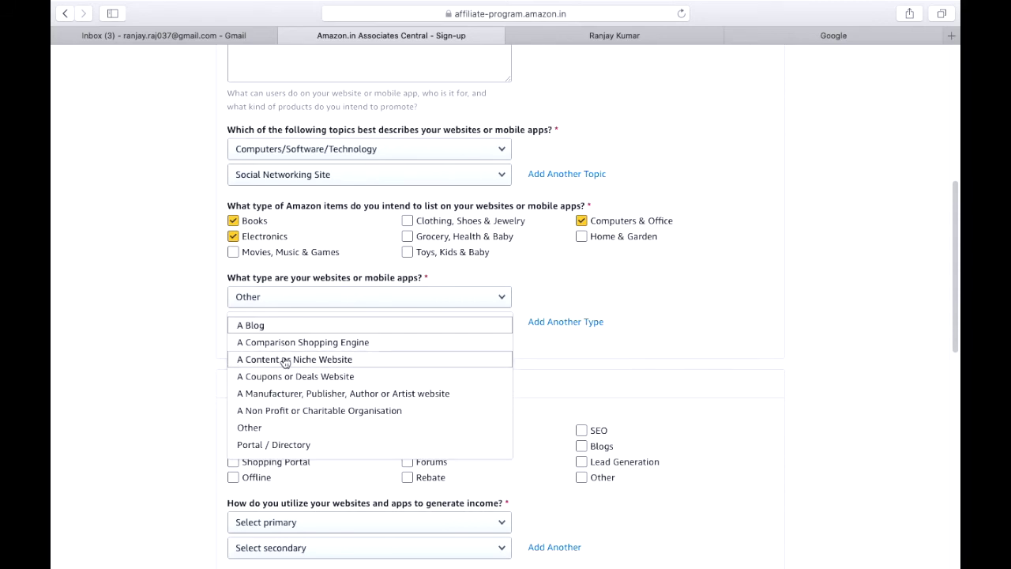
left_click(285, 361)
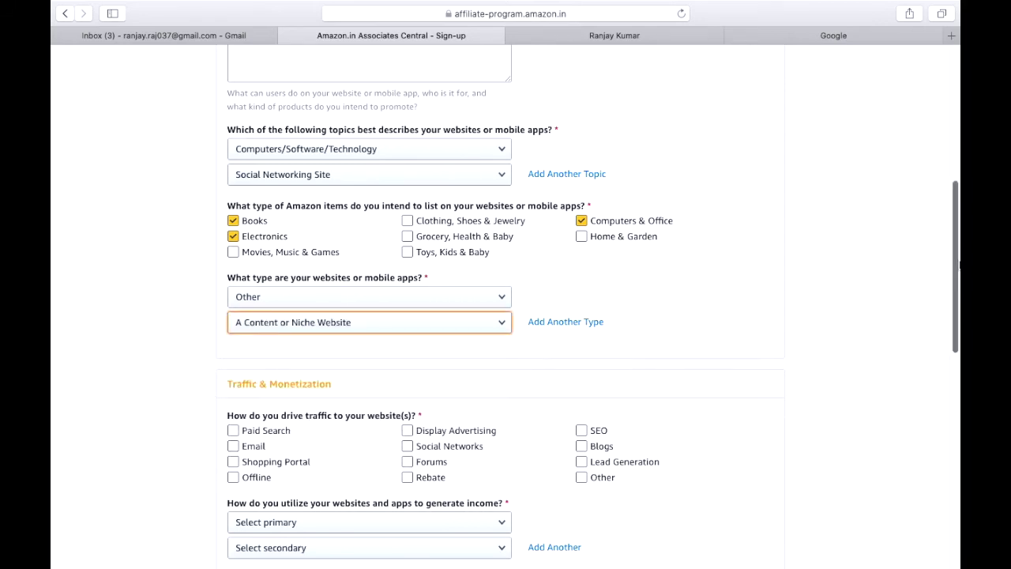
- Choose Email, Social Networks, SEO and Blogs as the ways of driving traffic to the website
scroll(897, 333, "down", 5)
left_click(233, 230)
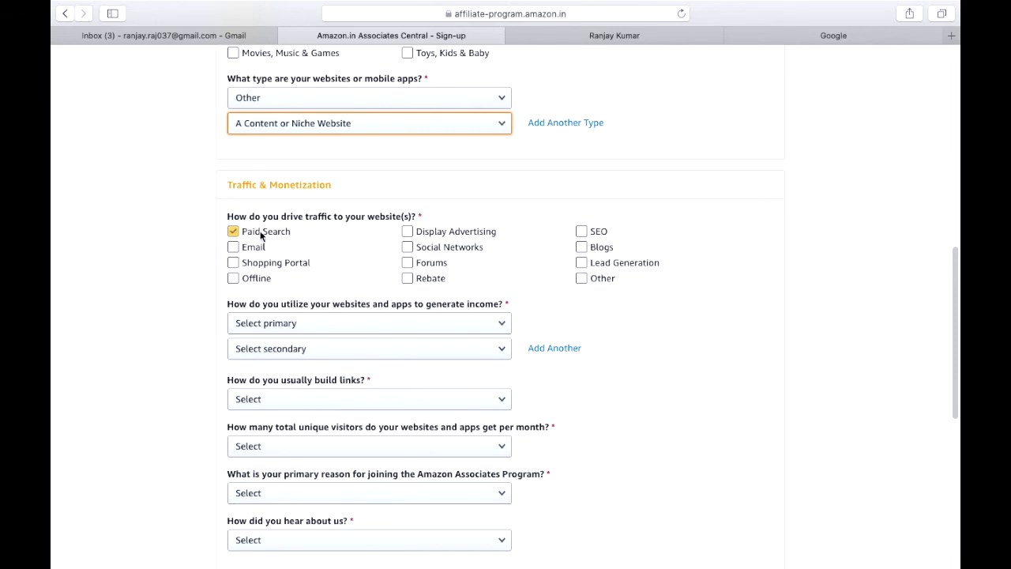
left_click(280, 227)
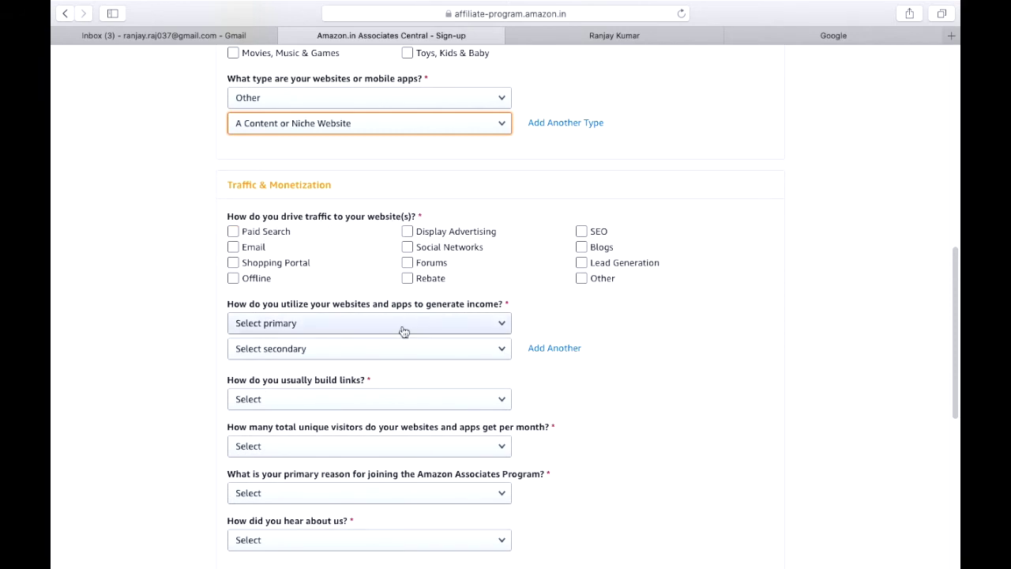
left_click(582, 246)
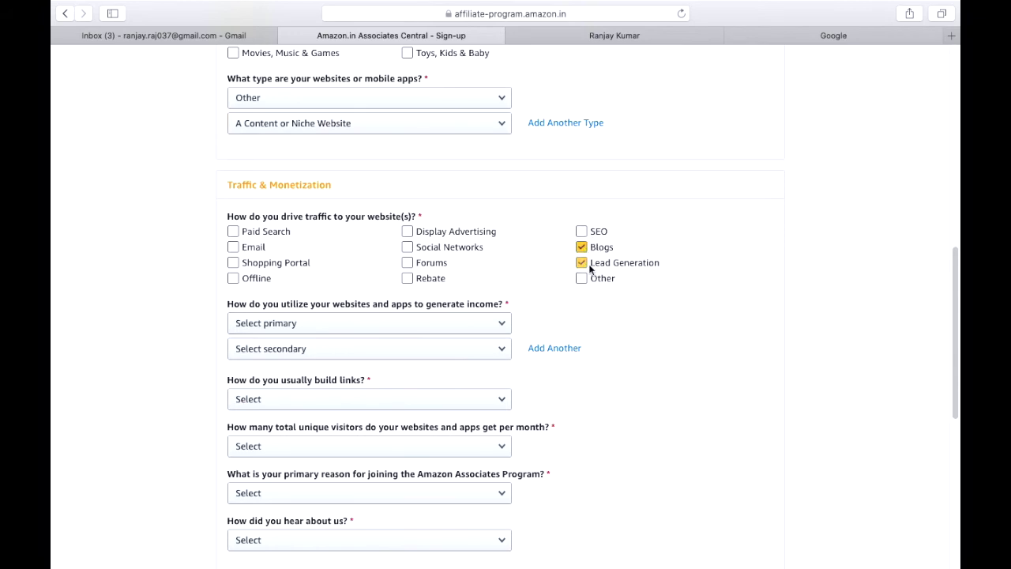
left_click(581, 231)
left_click(233, 247)
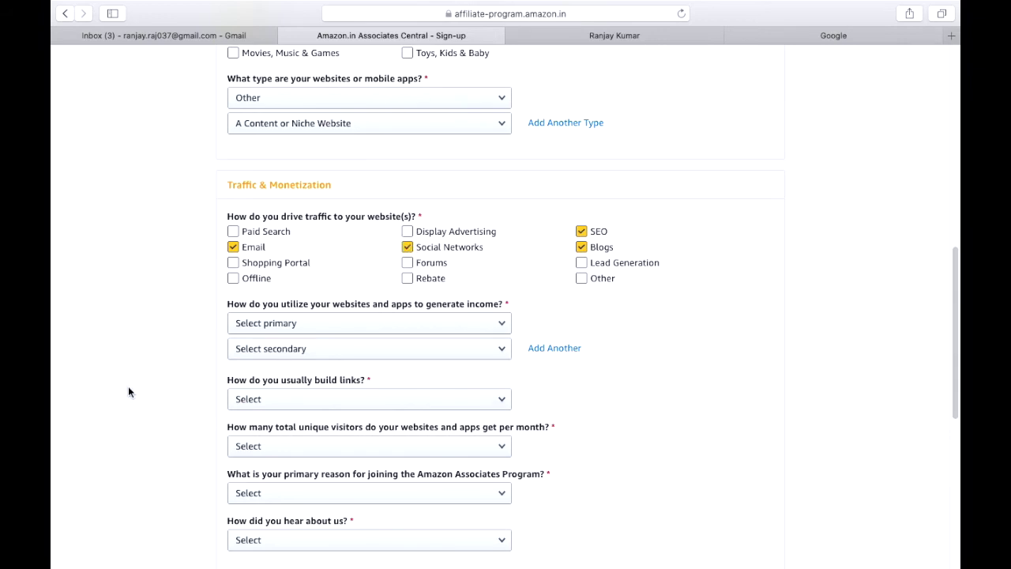
- Set the primary income method to E-commerce/Online Retail and the secondary one to 3rd Party Affiliate Networks
left_click(356, 332)
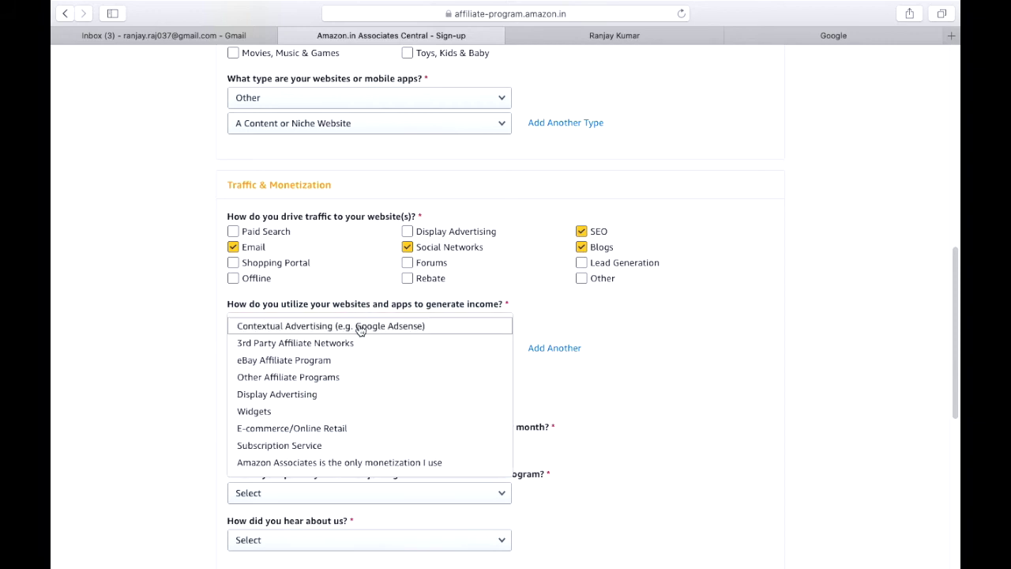
left_click(339, 428)
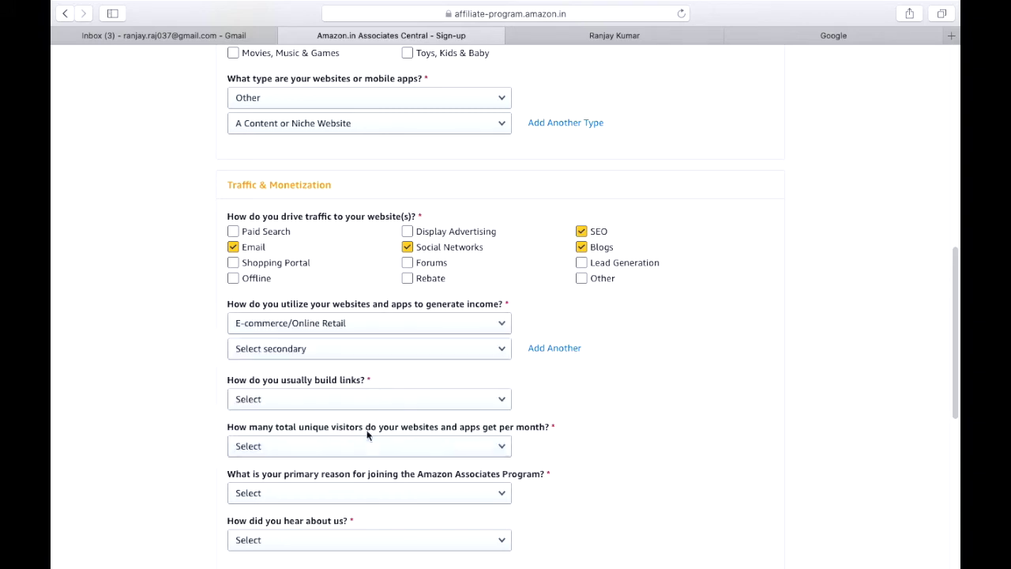
left_click(424, 352)
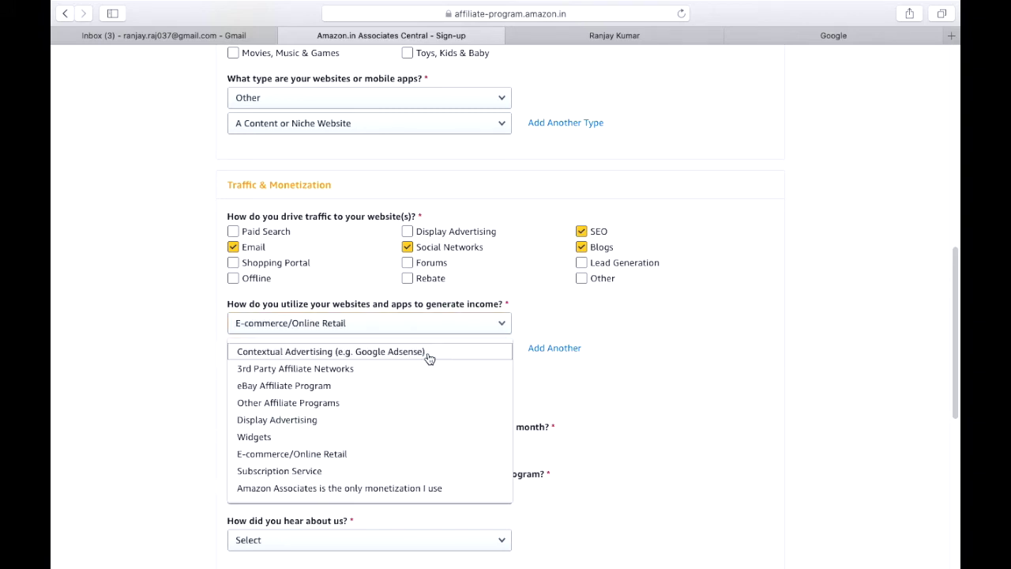
left_click(324, 368)
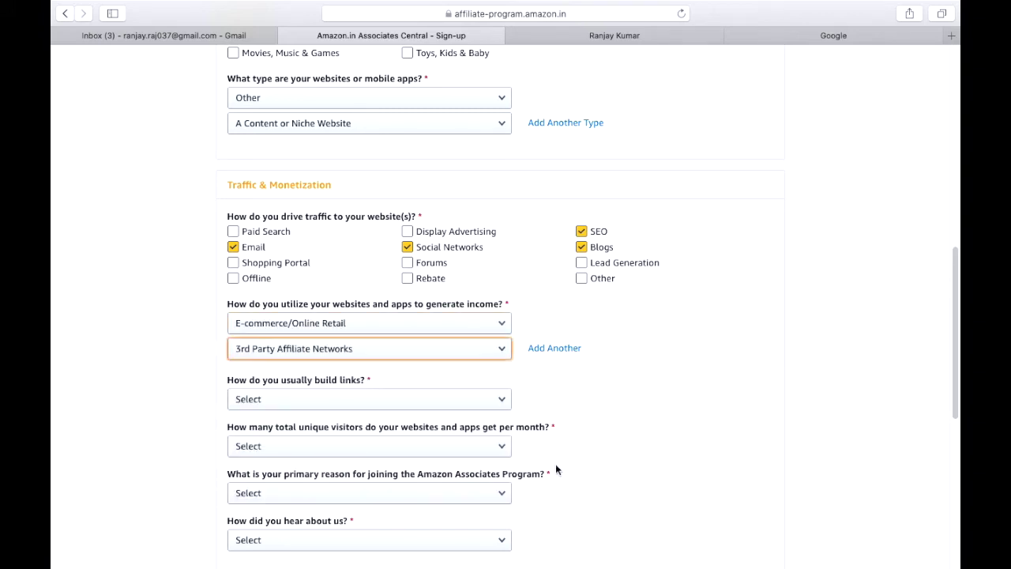
- Specify that links are built manually via text editor and that monthly unique visitors range from 501 to 5,000
left_click(458, 403)
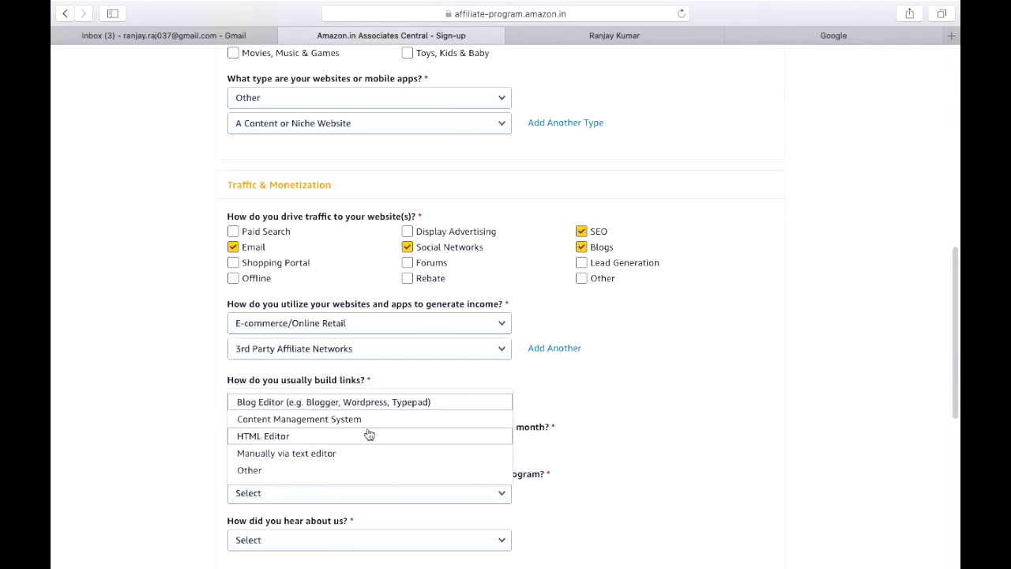
left_click(298, 460)
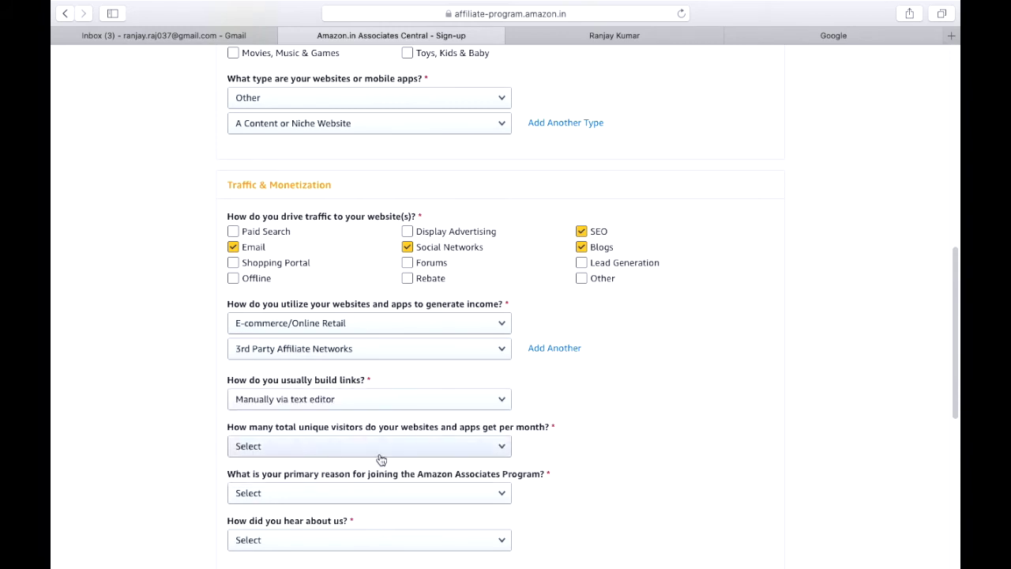
left_click(419, 448)
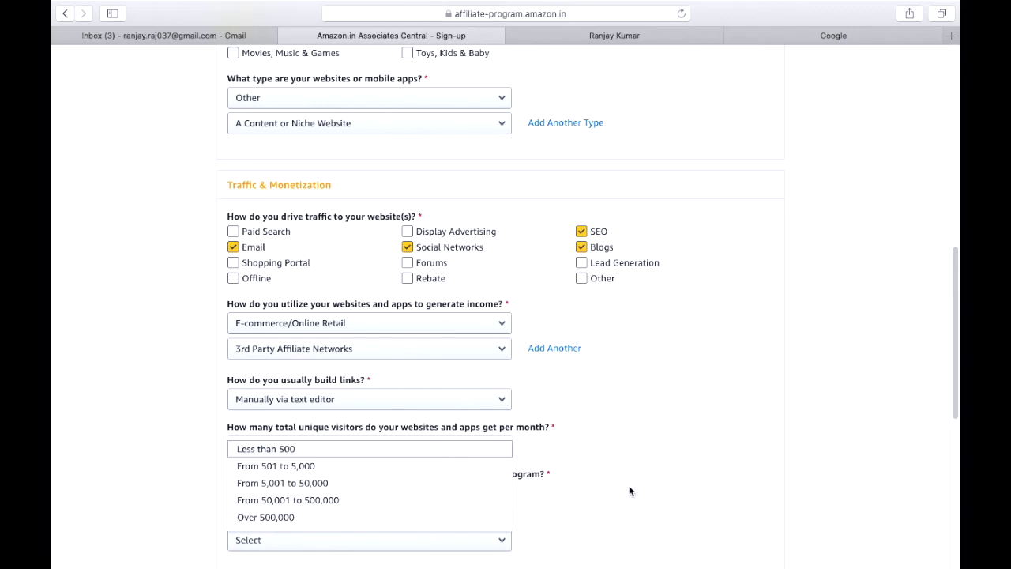
left_click(316, 466)
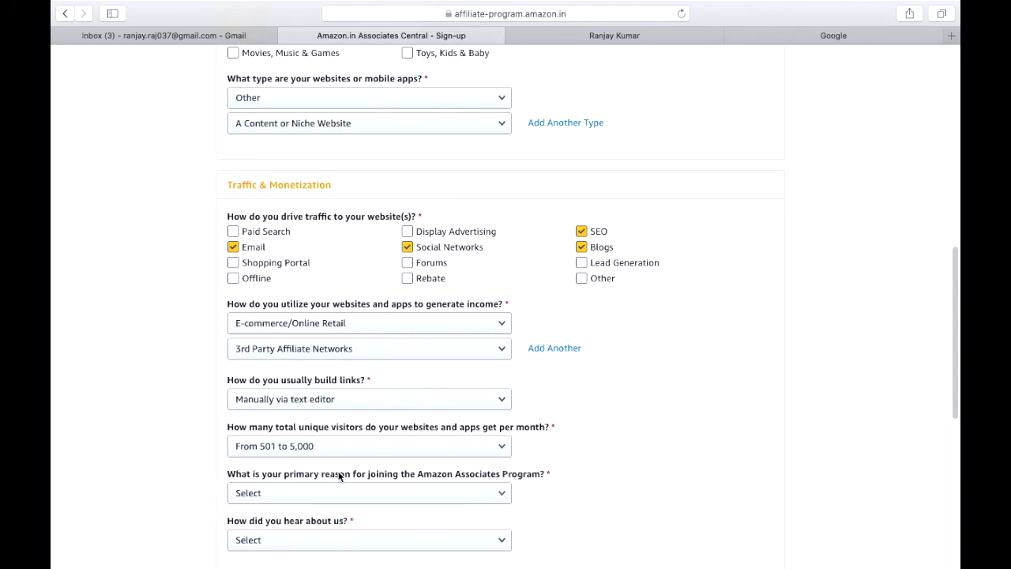
- Give "To monetize my site" as the primary reason for joining and Online Search as how the program was heard about
left_click_drag(953, 280, 955, 320)
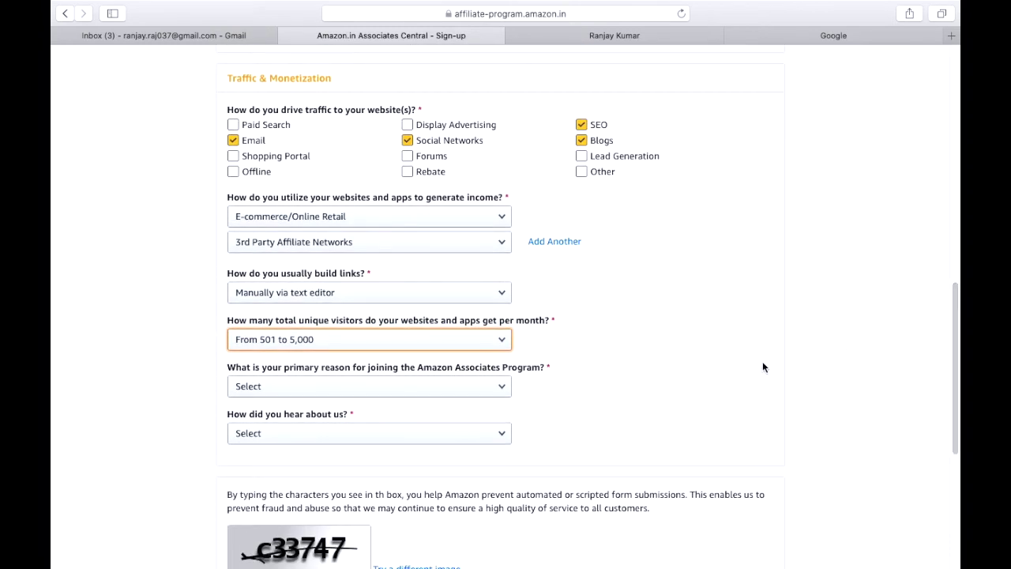
left_click(395, 385)
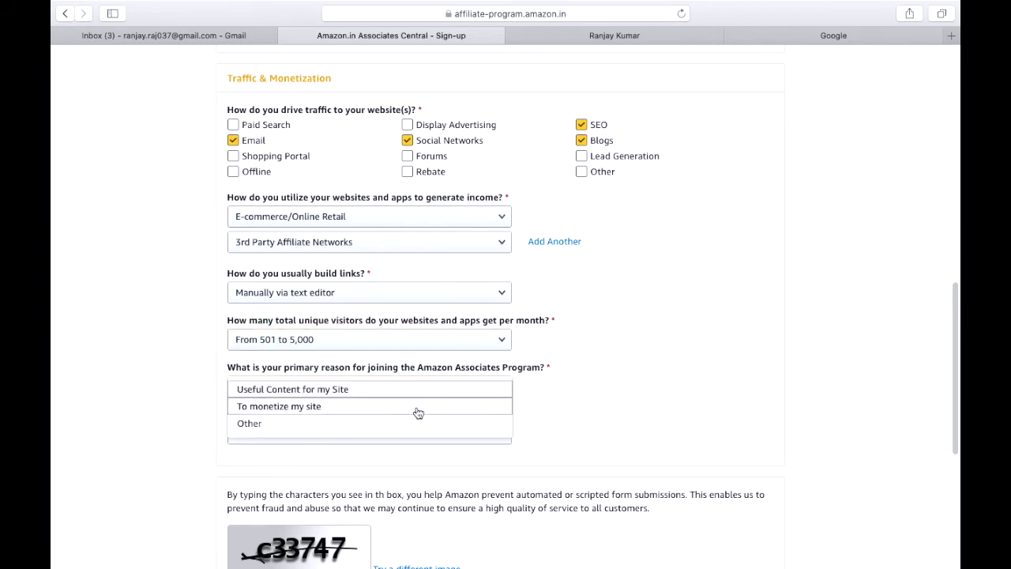
left_click(411, 407)
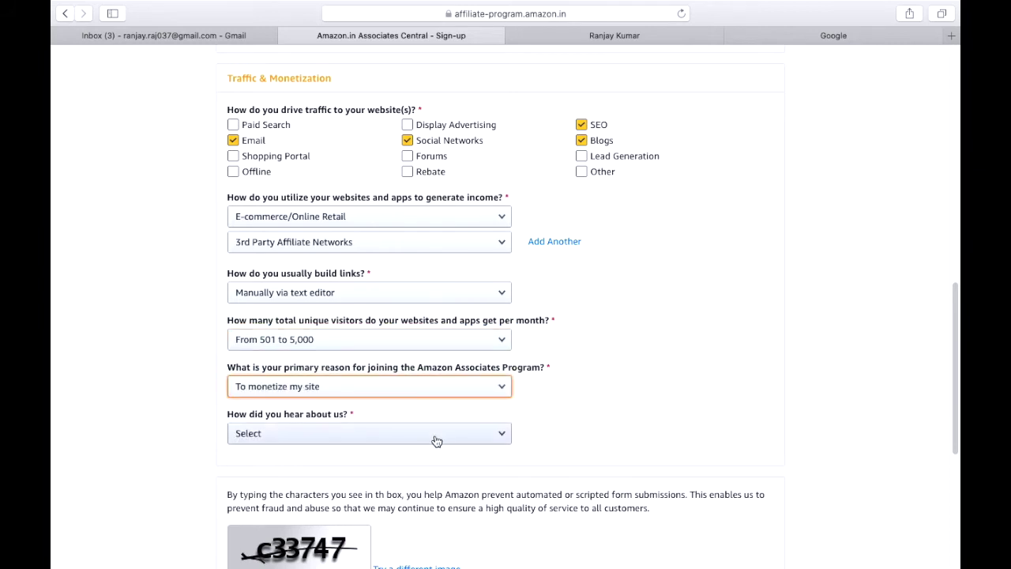
left_click(436, 441)
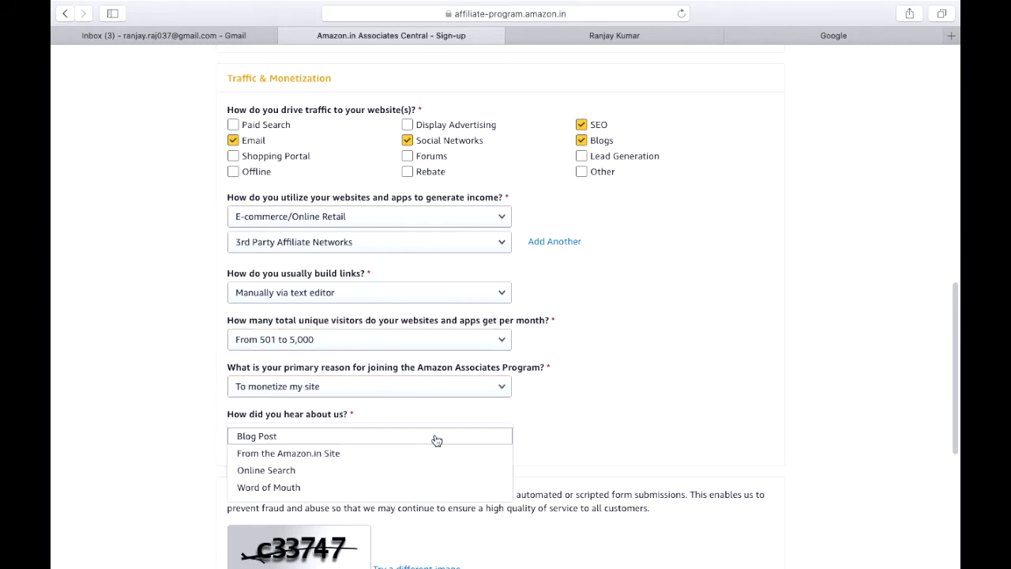
left_click(313, 473)
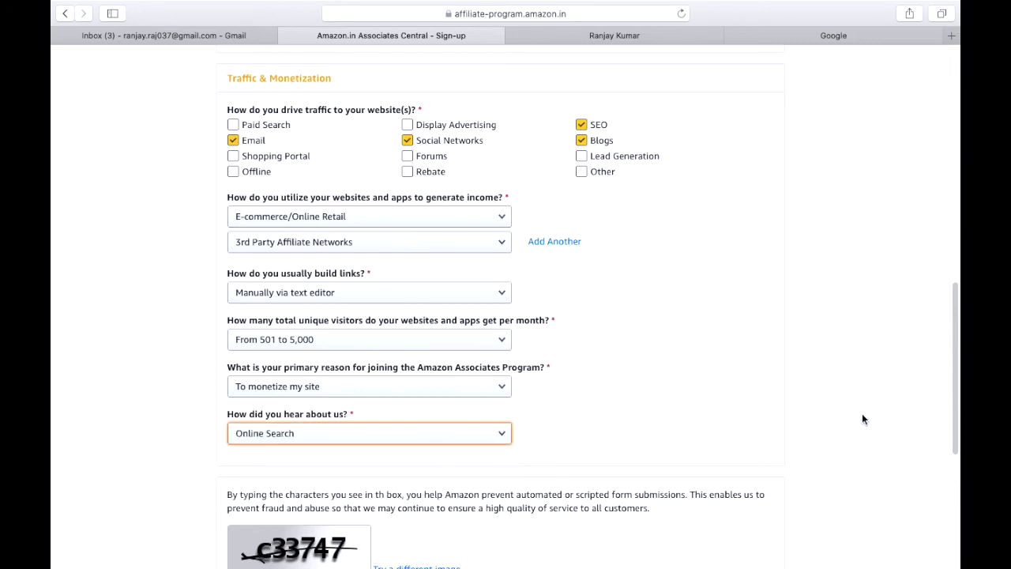
- Enter the captcha characters, agree to the Associates Program Operating Agreement and submit the application
left_click_drag(954, 288, 948, 361)
left_click(276, 419)
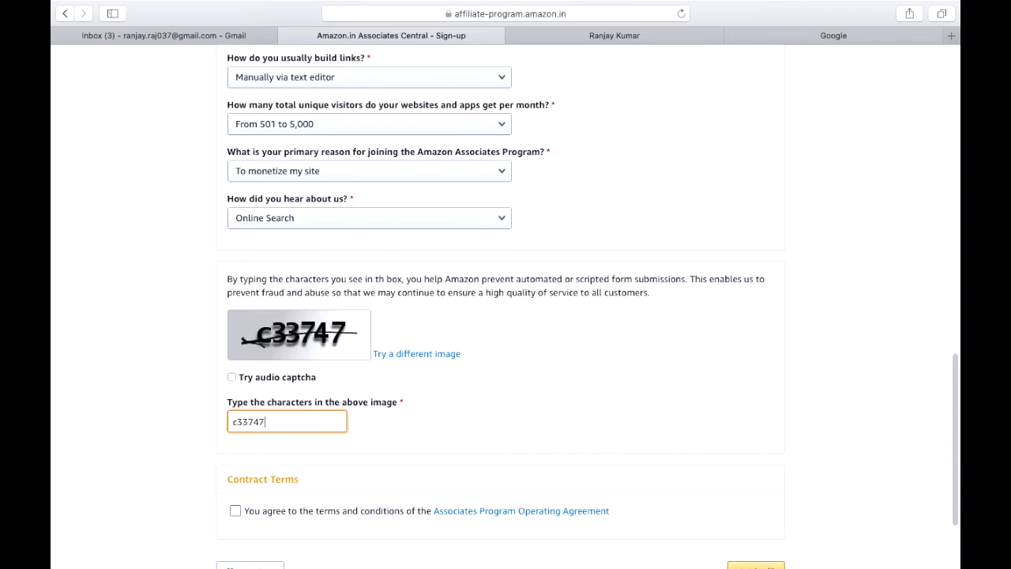
left_click(234, 511)
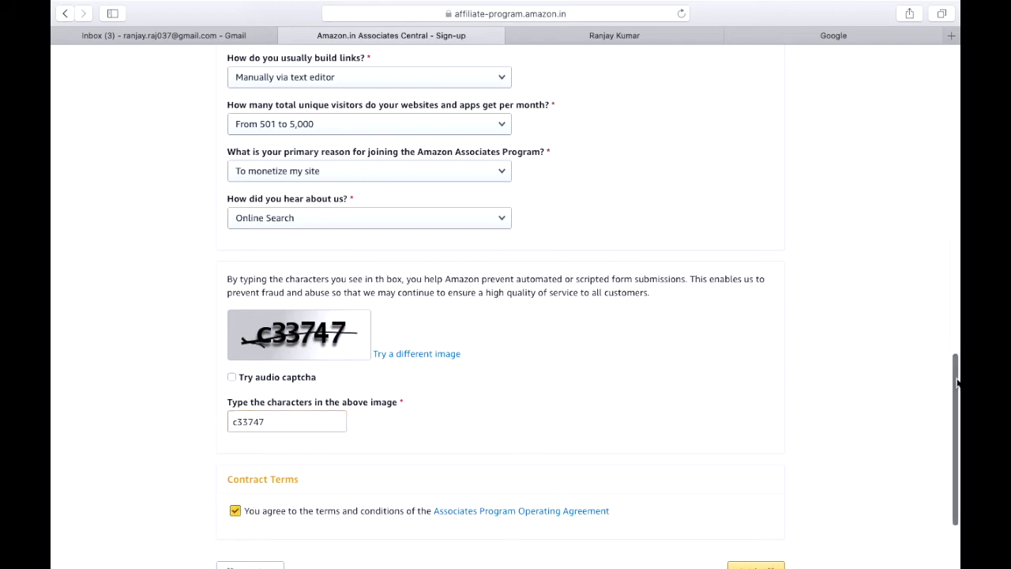
scroll(957, 382, "down", 3)
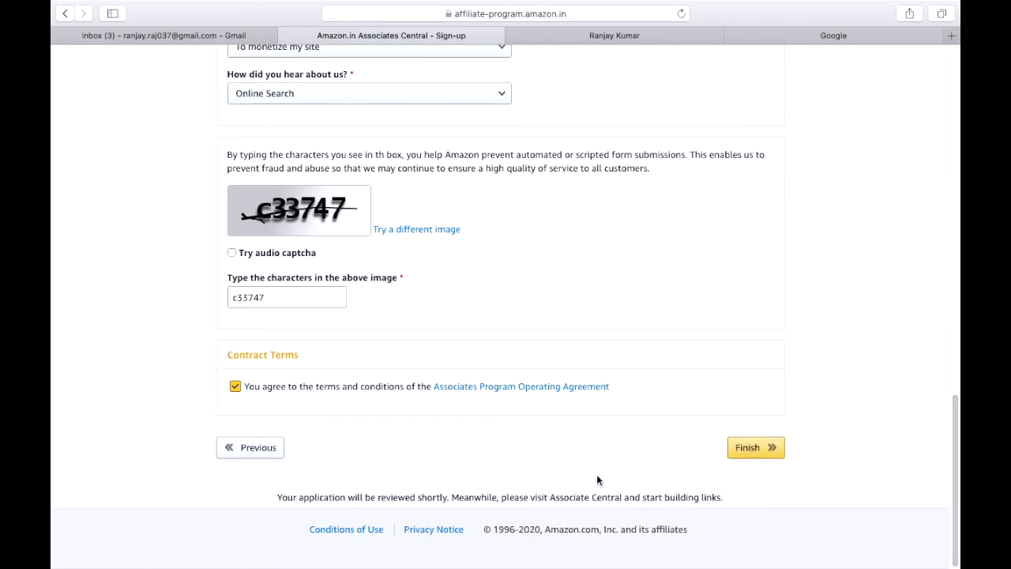
left_click(764, 452)
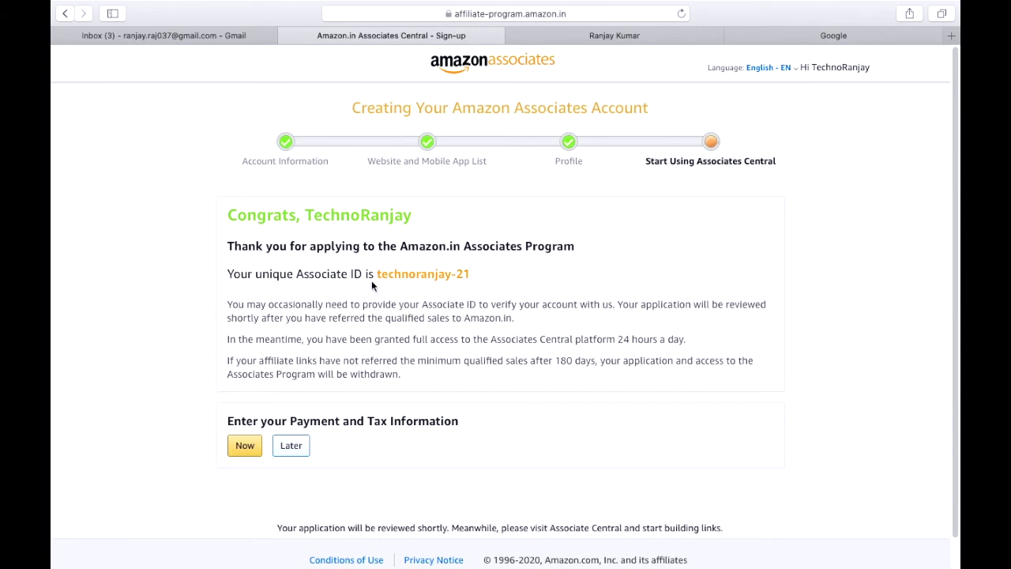
- Postpone entering the payment and tax information and dismiss the Associates Central welcome overlay
left_click(292, 445)
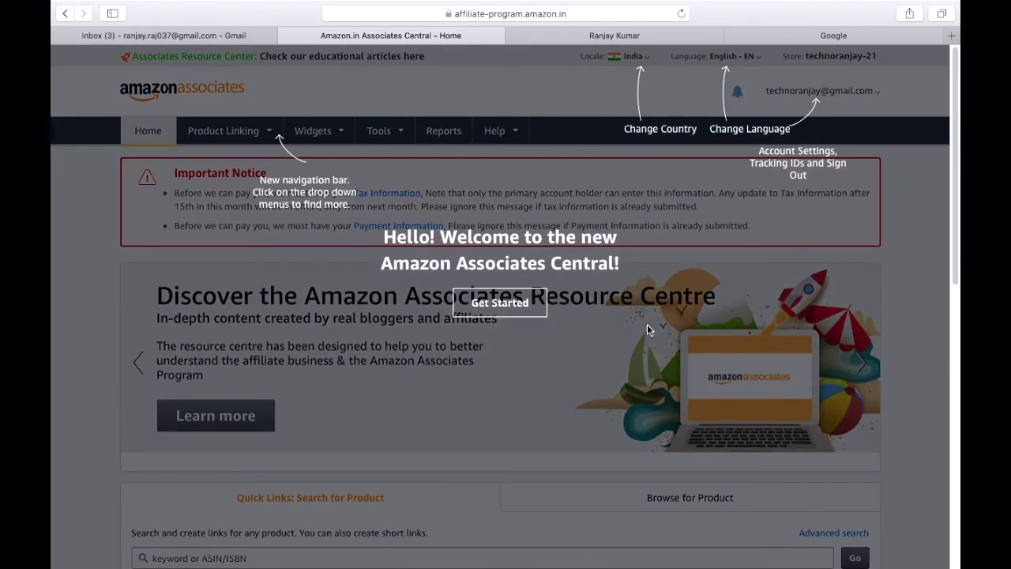
left_click(499, 304)
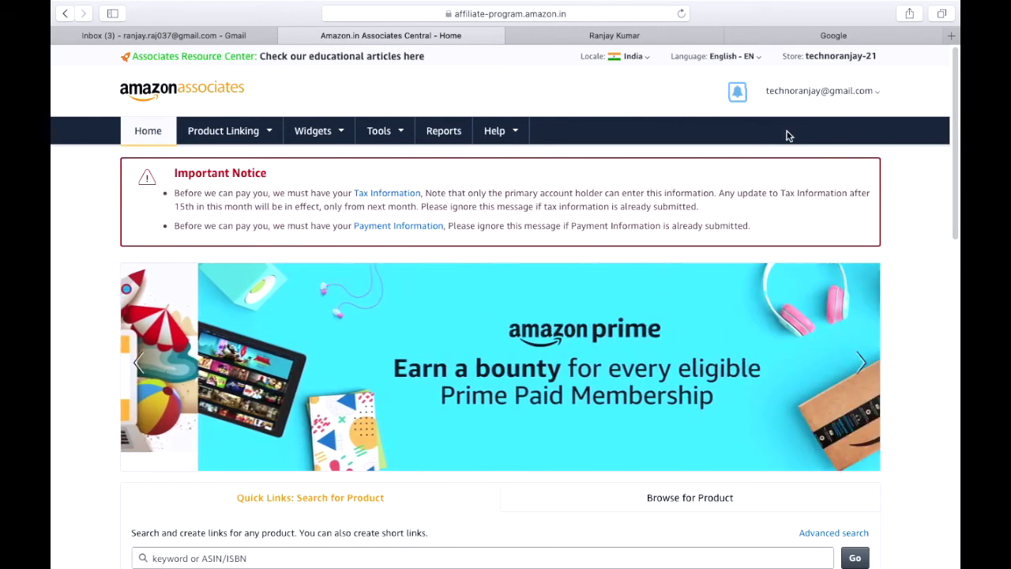
- Look through the Associates Central home page, including its notifications, navigation menus, account options, earnings overview and monthly summary
mouse_move(735, 94)
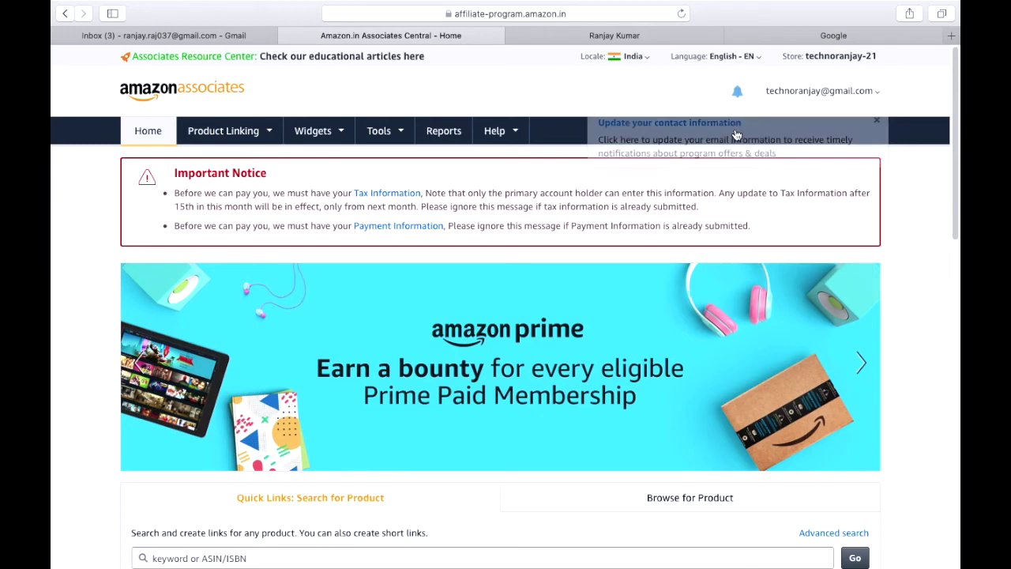
mouse_move(236, 135)
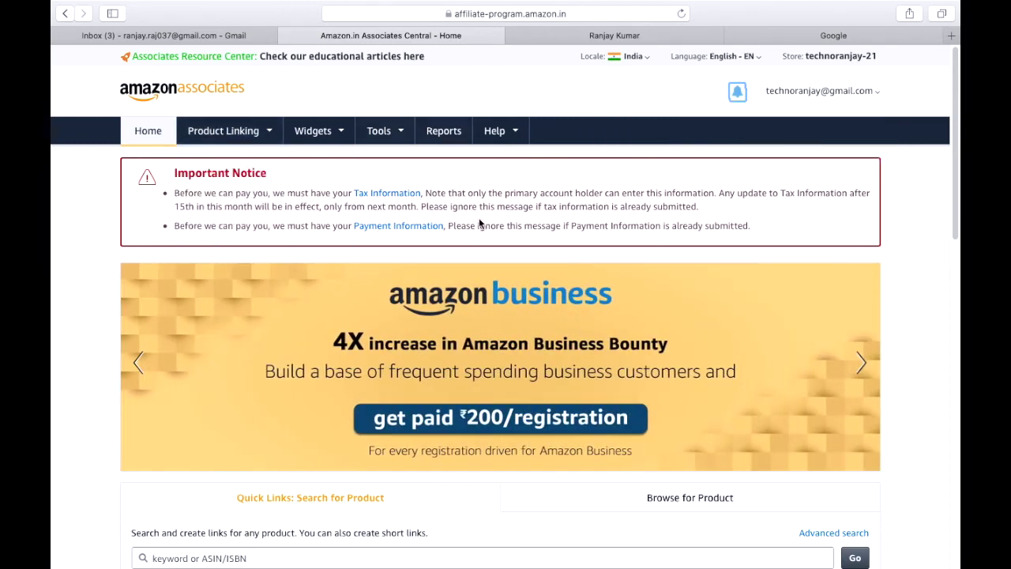
scroll(609, 331, "down", 1)
left_click_drag(955, 149, 953, 295)
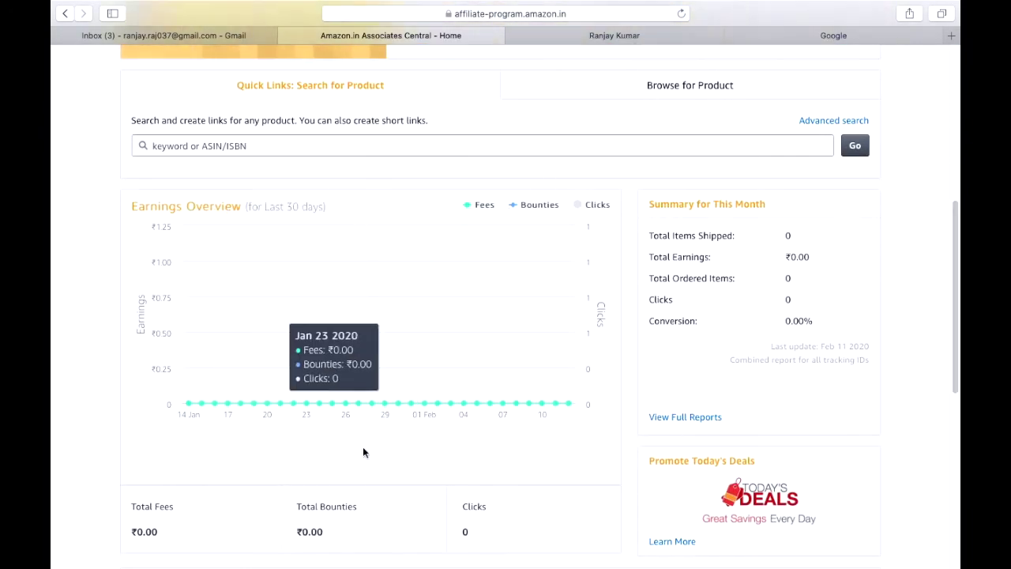
left_click_drag(954, 257, 955, 55)
mouse_move(387, 141)
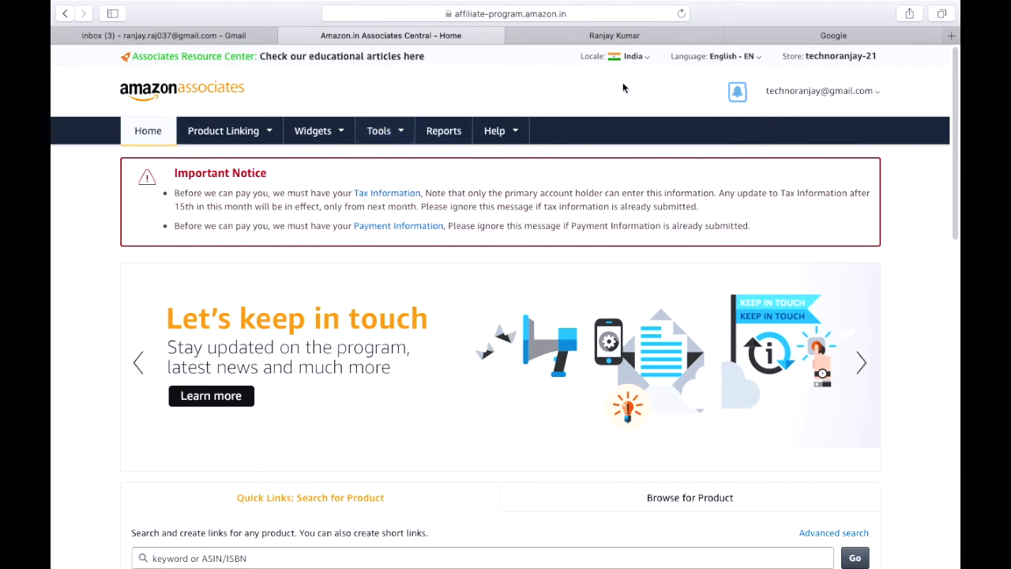
mouse_move(842, 100)
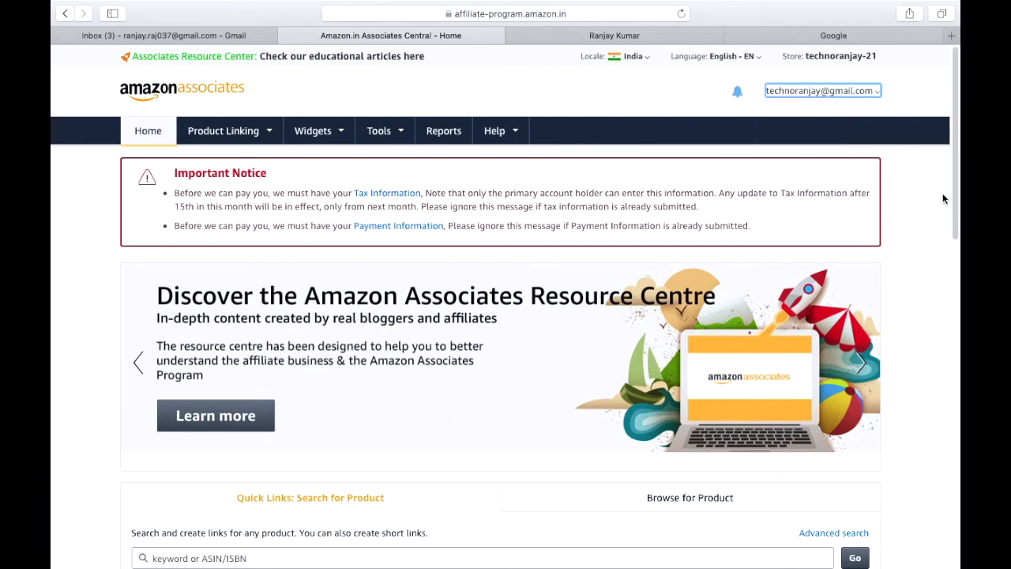
scroll(952, 237, "down", 5)
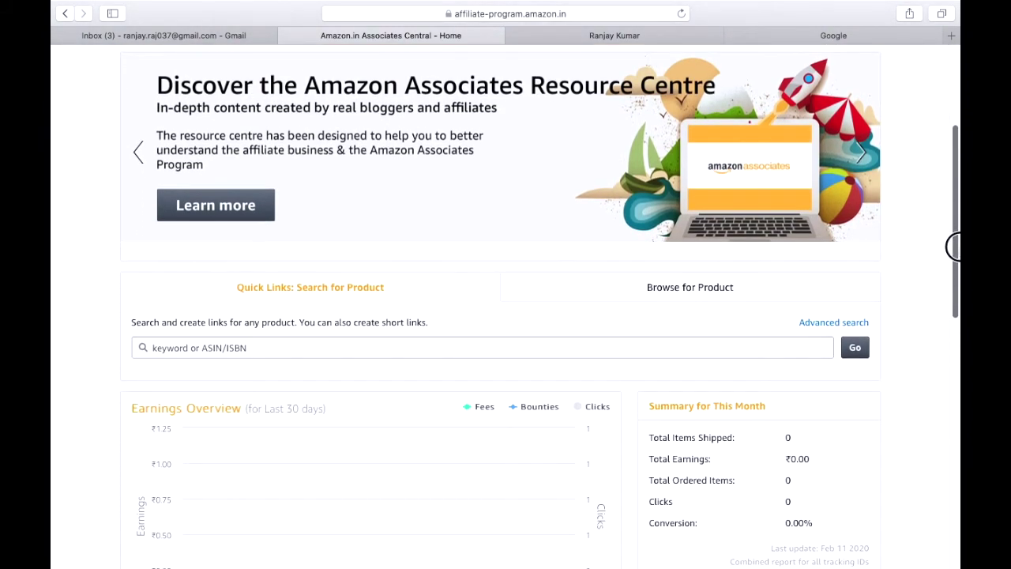
left_click_drag(954, 247, 948, 97)
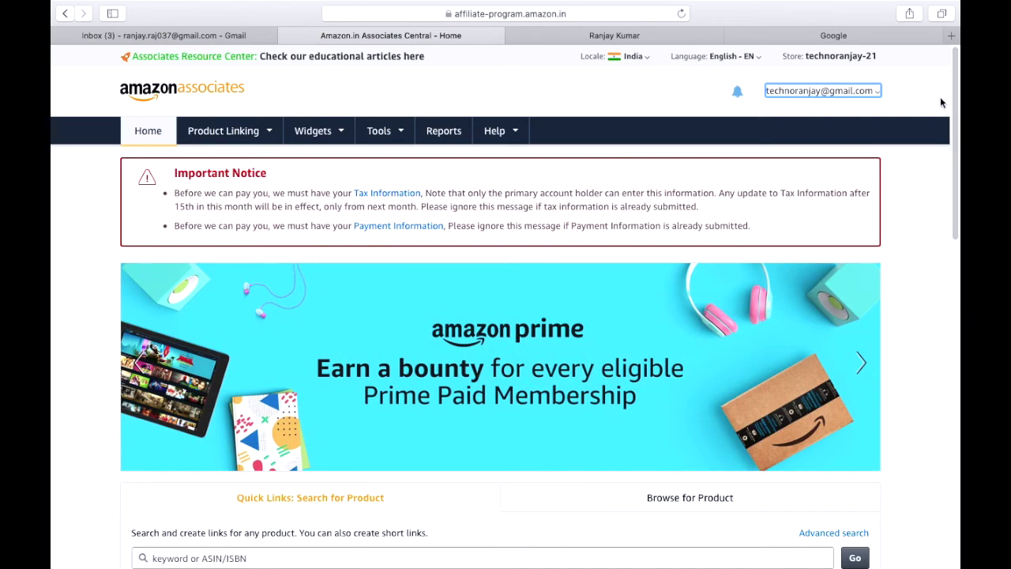
- Enter "mob" as the keyword in the Quick Links product search
left_click_drag(952, 146, 953, 222)
left_click(401, 360)
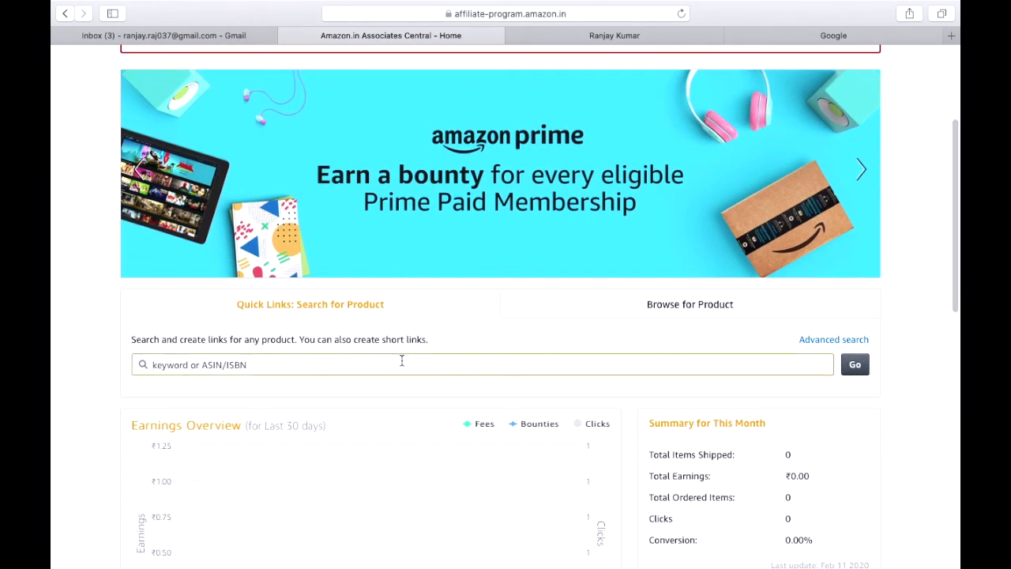
type("mob")
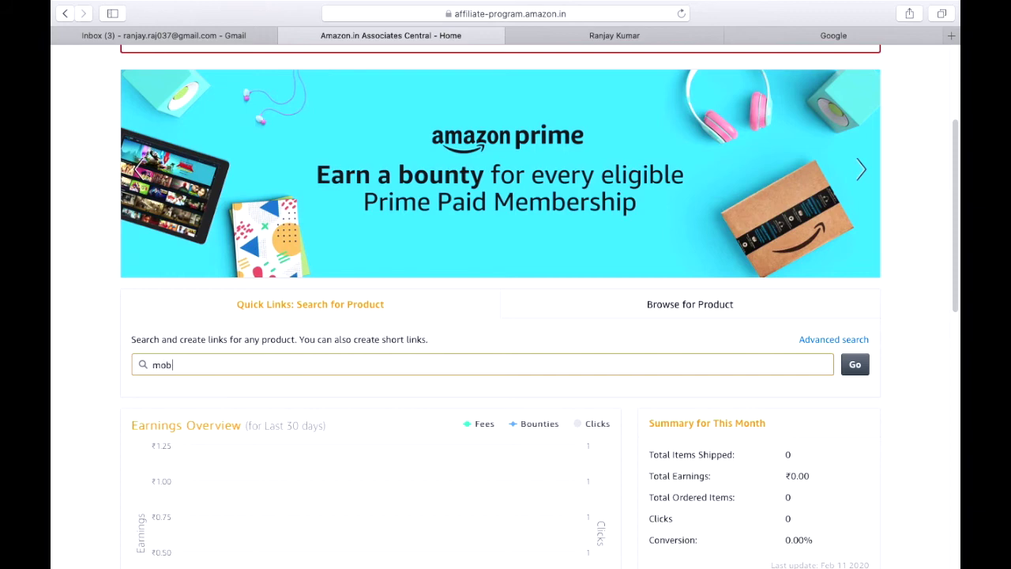